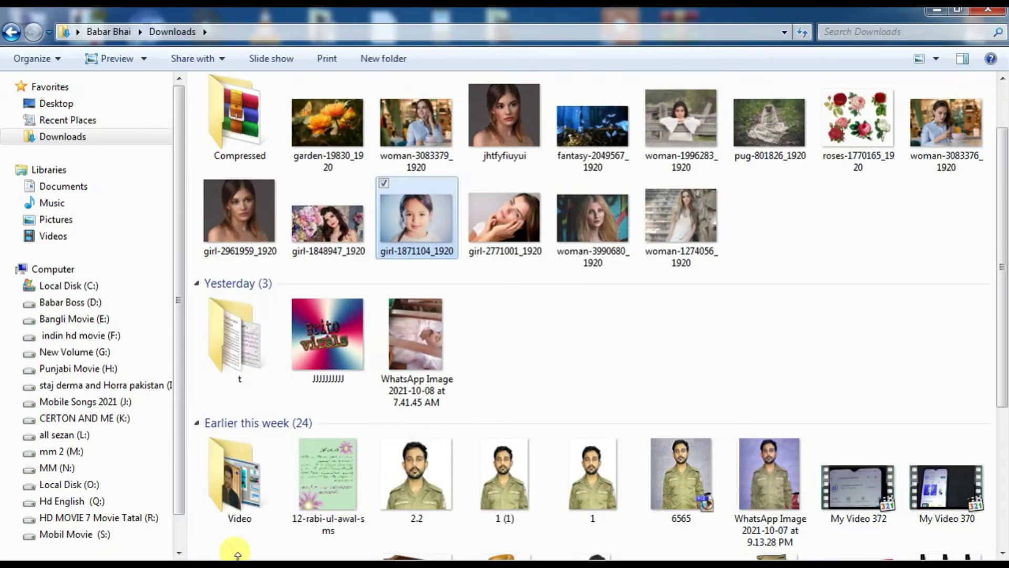
Open woman-3083379_1920 from the Downloads folder in Windows Photo Viewer
click(644, 350)
double_click(434, 151)
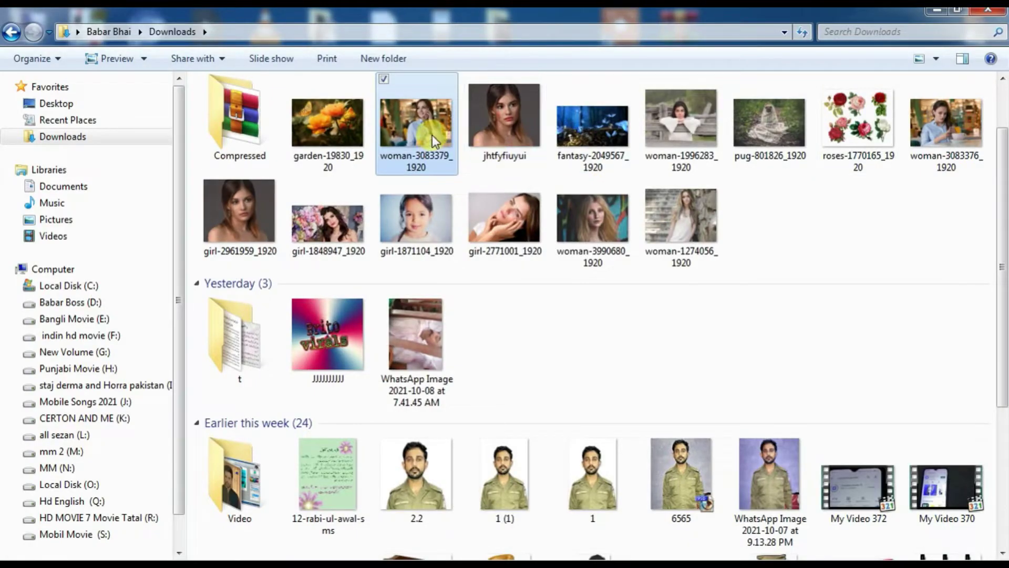
Load woman-3083379_1920 into Photoshop, maximized at 200% on her arm, with the Pen tool active
drag(434, 153, 240, 515)
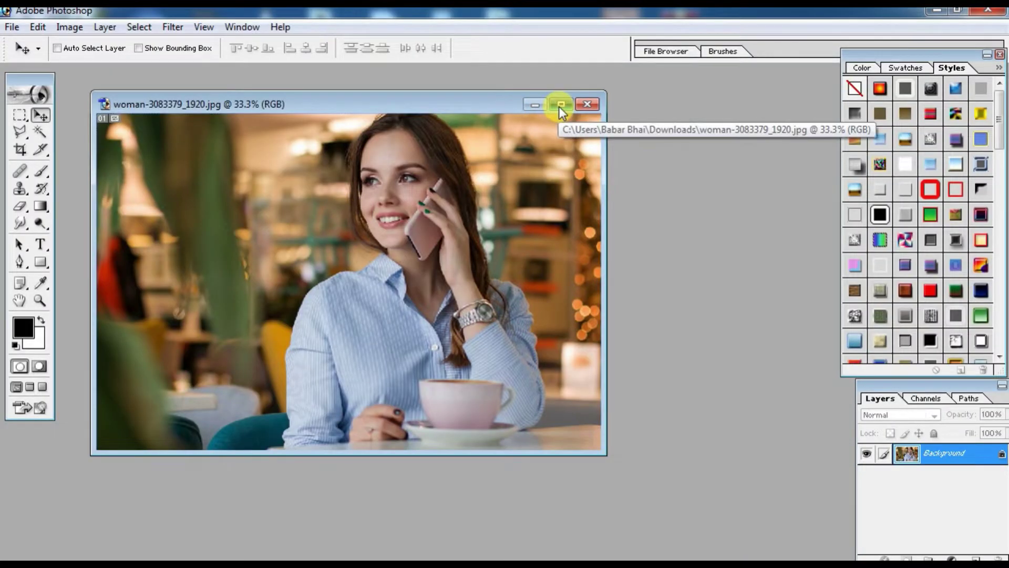
click(560, 106)
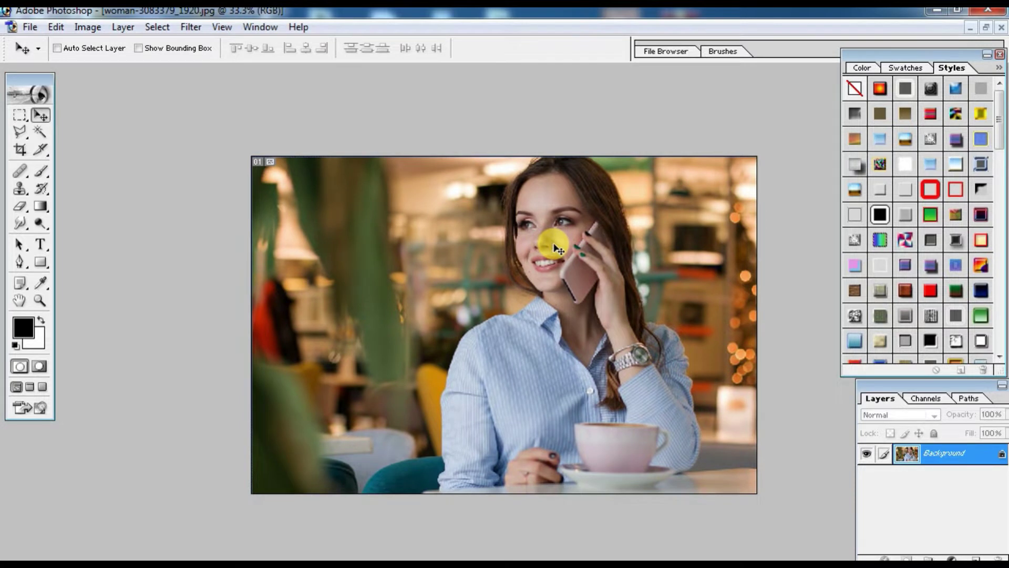
key(ctrl+plus)
key(ctrl+plus)
key(ctrl+plus)
key(ctrl+plus)
mouse_move(399, 475)
mouse_down()
mouse_move(334, 417)
mouse_move(514, 169)
mouse_move(355, 395)
mouse_move(316, 297)
mouse_up()
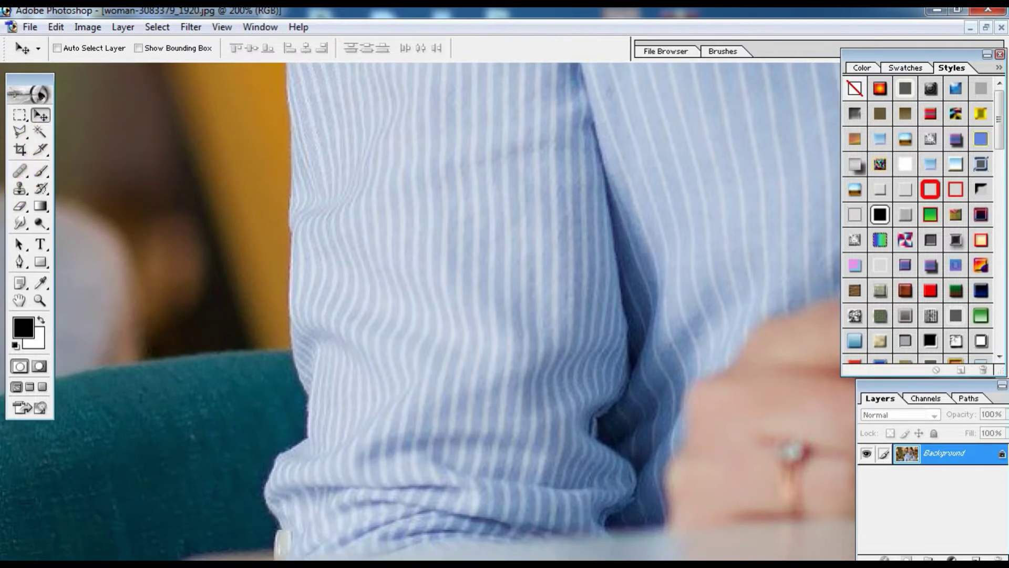
click(21, 131)
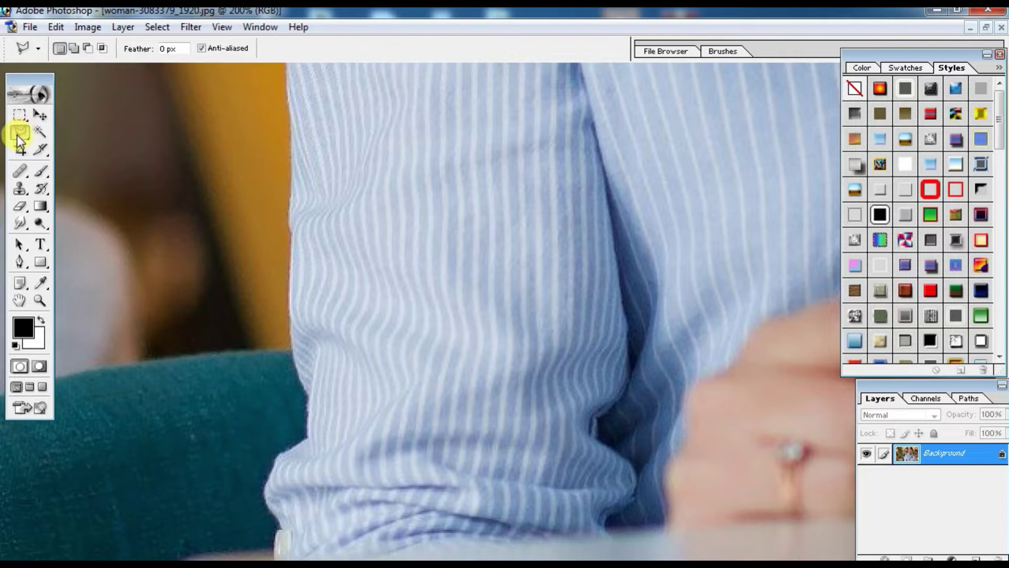
click(13, 262)
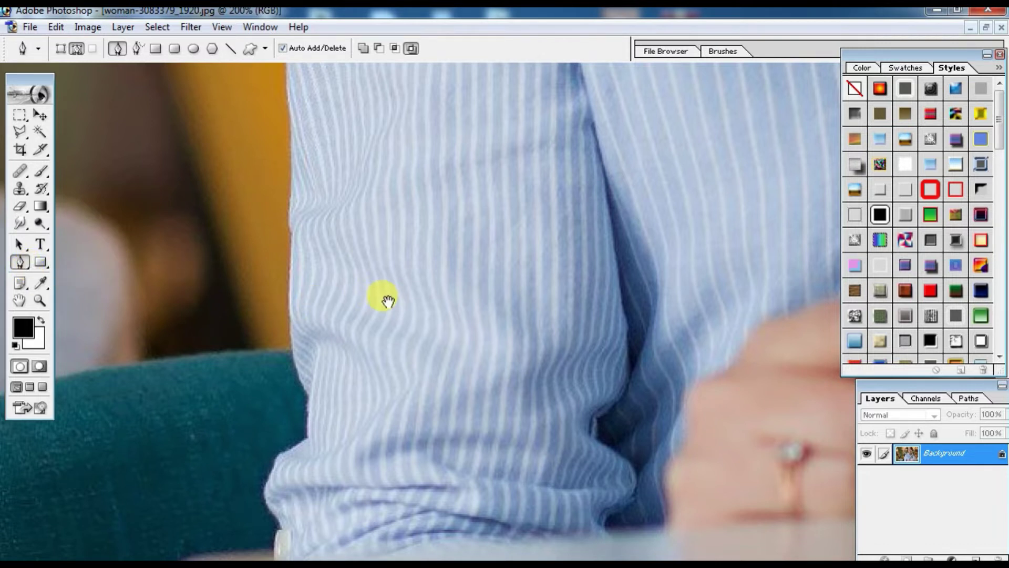
Start the Pen path at the sleeve's bottom and trace its outer edge upward
drag(387, 301, 326, 456)
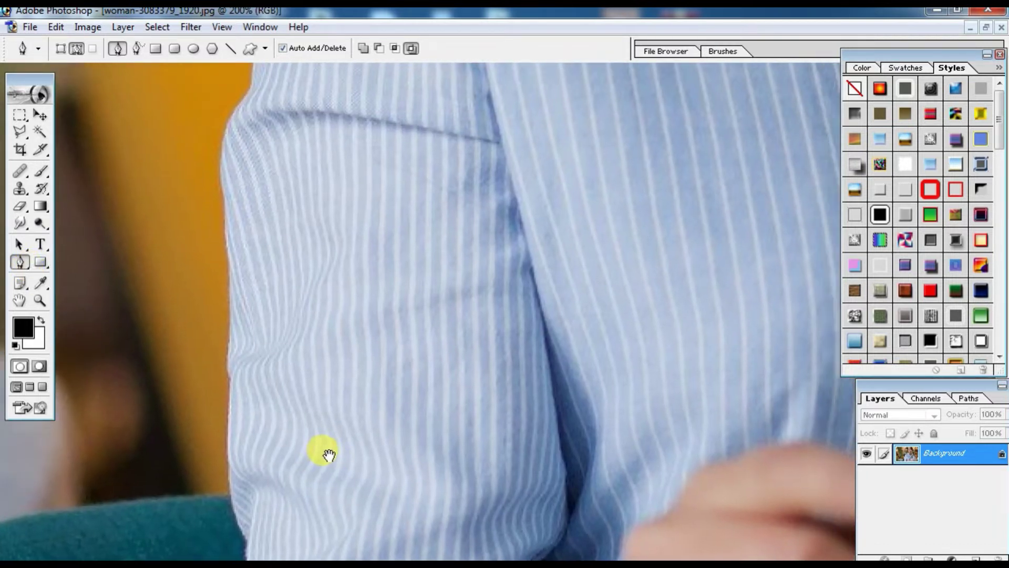
click(231, 494)
click(231, 470)
click(231, 450)
click(231, 412)
click(229, 376)
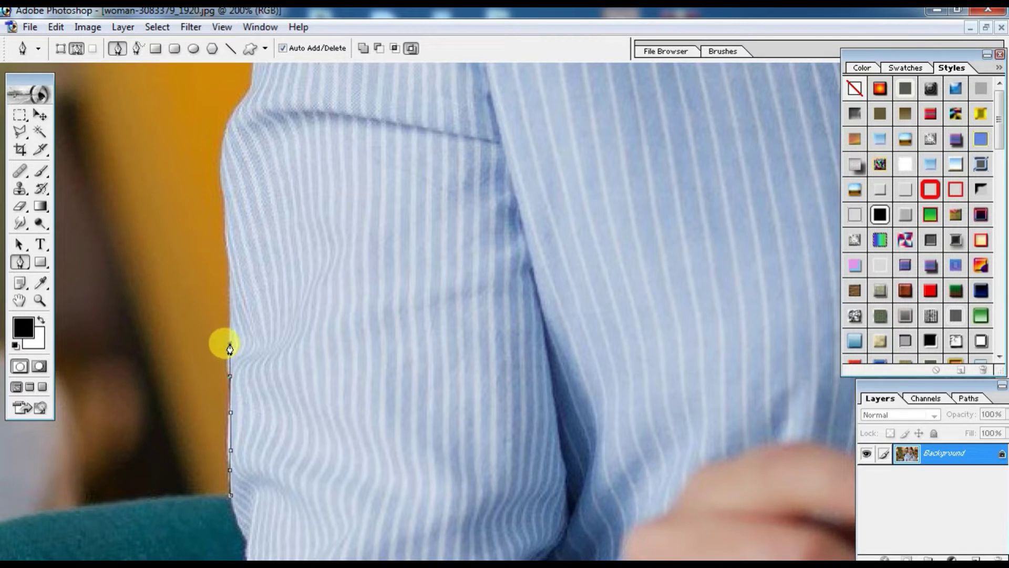
click(230, 344)
click(231, 301)
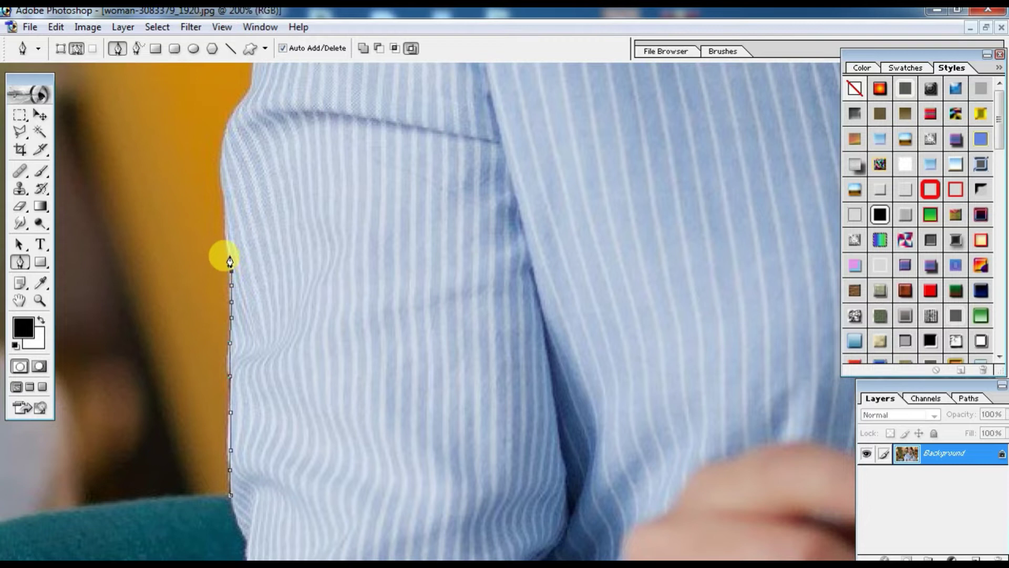
click(227, 238)
click(226, 188)
click(226, 179)
click(225, 161)
click(225, 137)
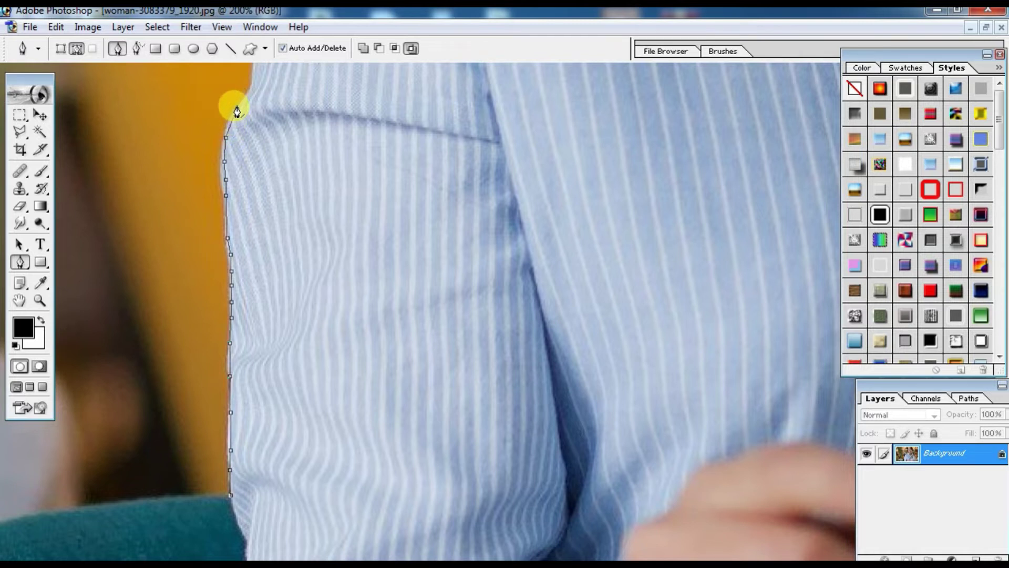
Continue the path along the upper sleeve toward the shoulder
drag(304, 162, 176, 429)
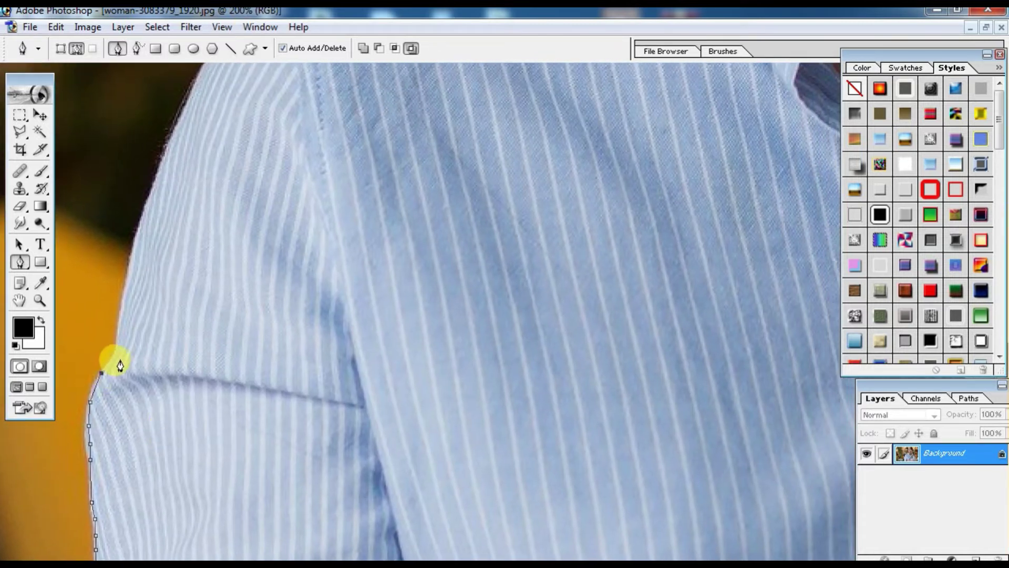
click(121, 348)
click(119, 324)
click(123, 296)
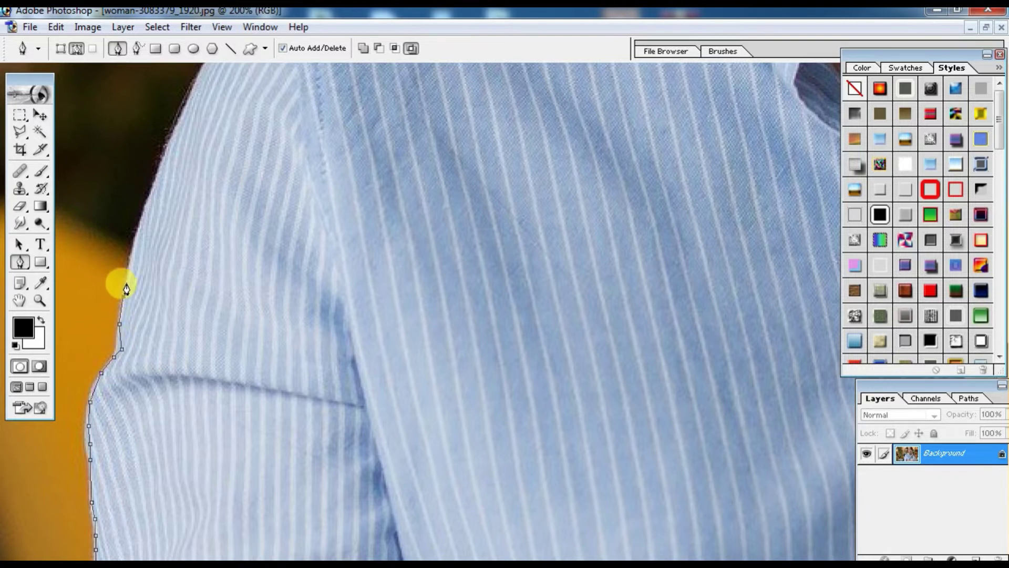
click(133, 257)
click(143, 223)
click(152, 197)
click(163, 176)
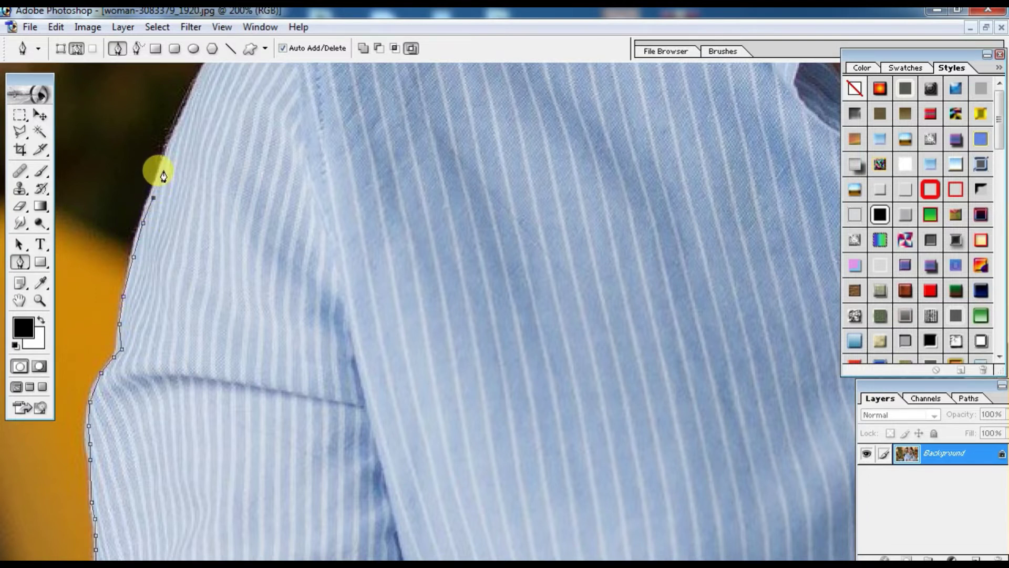
click(176, 137)
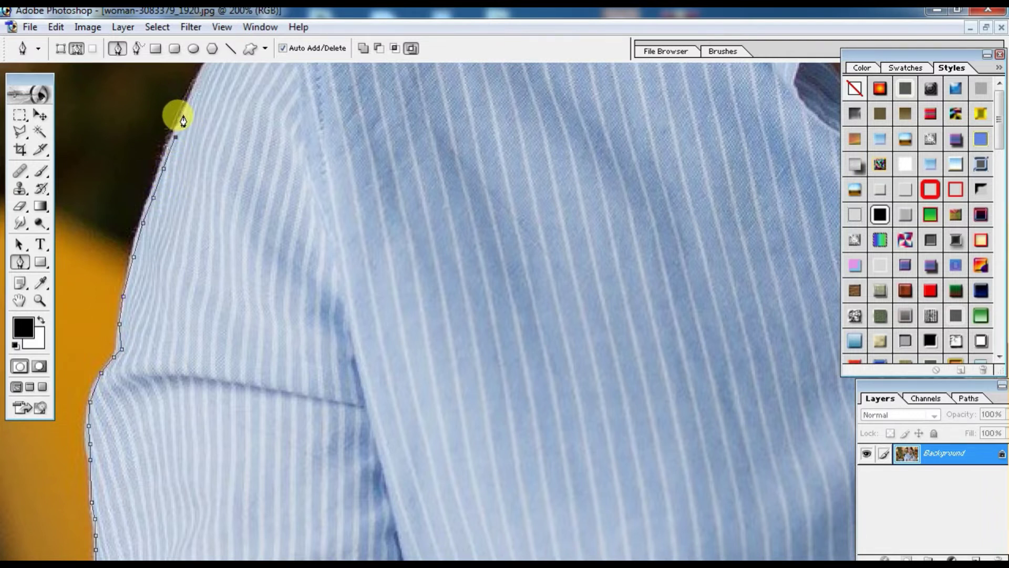
Replace the misplaced anchors and curve the path around the shoulder
drag(203, 129, 174, 417)
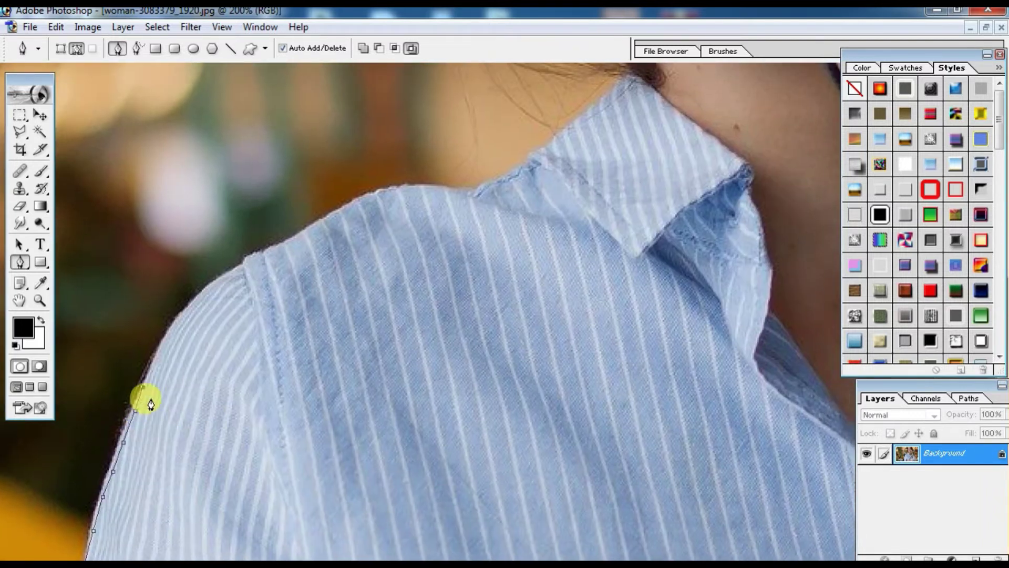
click(155, 371)
click(164, 339)
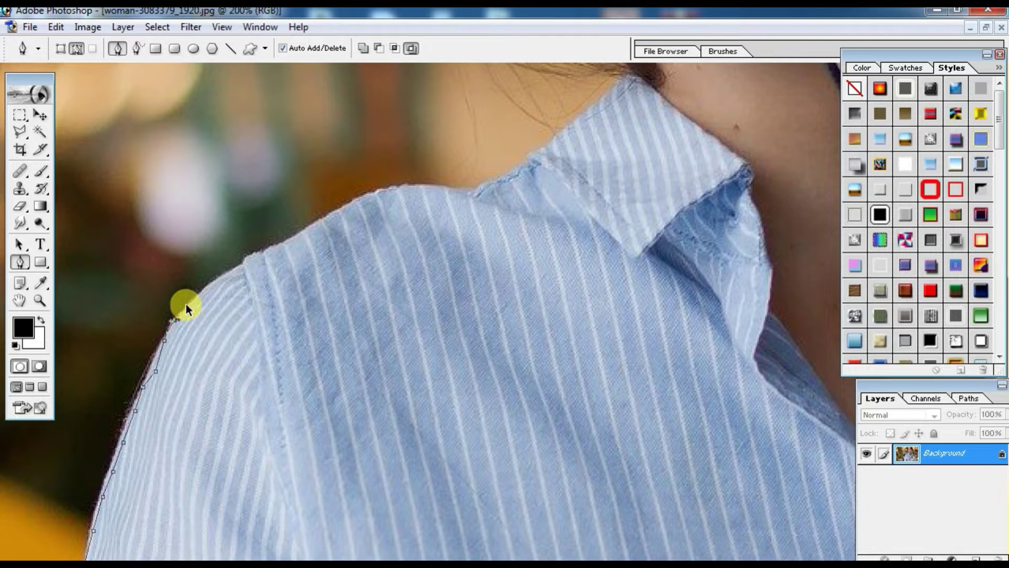
key(ctrl+alt+z)
key(ctrl+alt+z)
key(ctrl+alt+z)
click(157, 364)
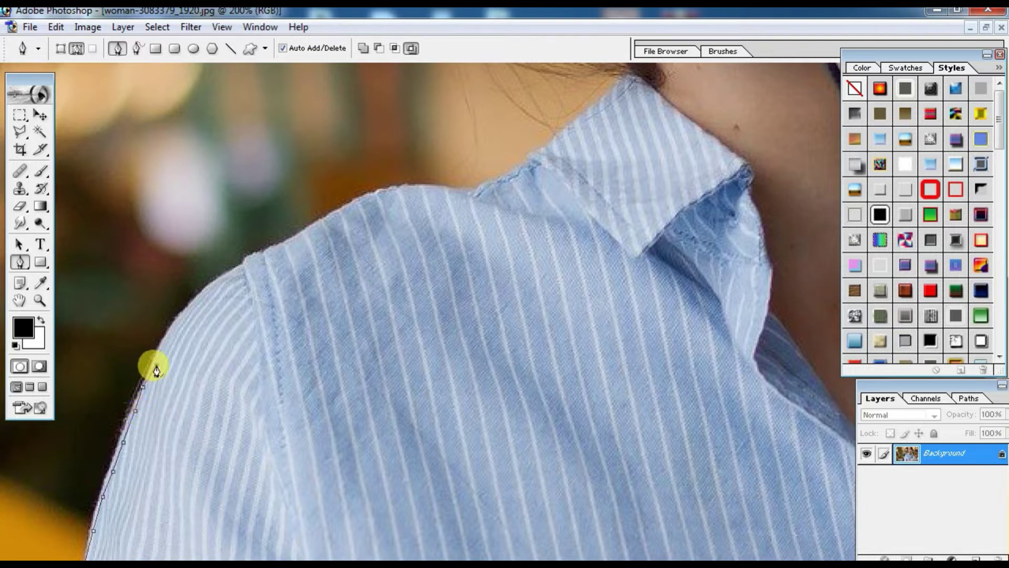
click(168, 328)
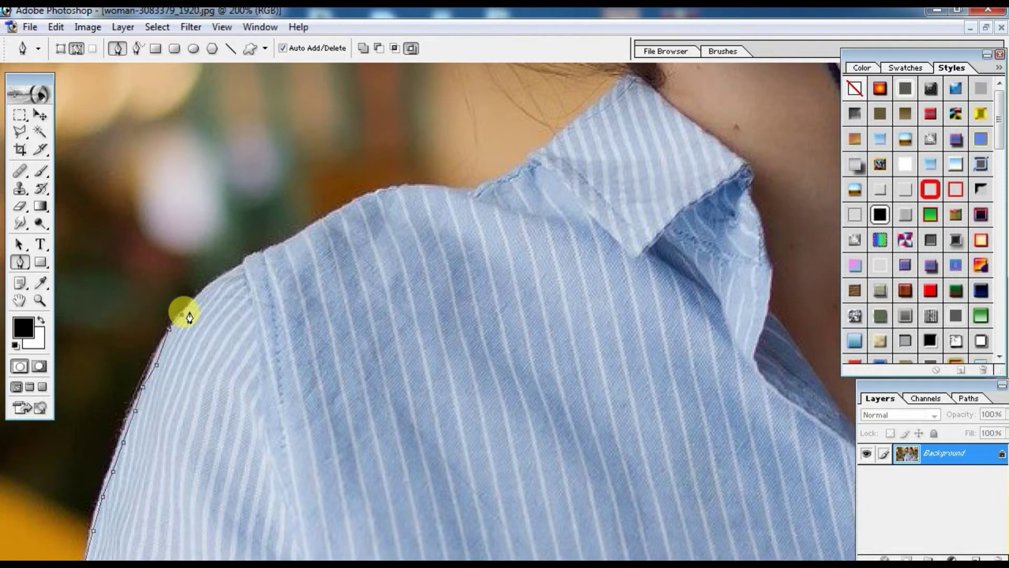
click(182, 314)
click(197, 297)
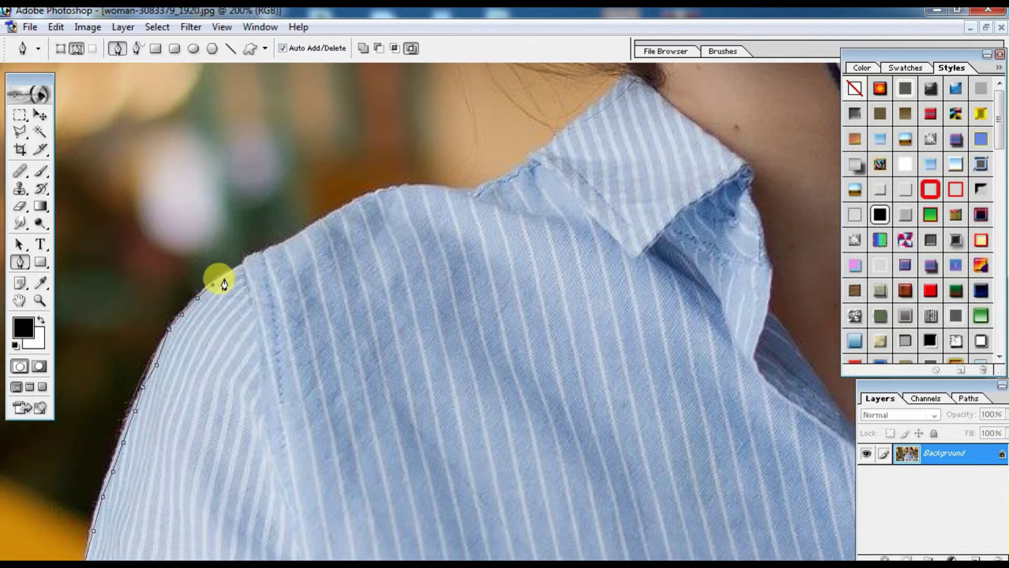
Trace the path across the top of the shoulder toward the collar
click(232, 272)
click(251, 257)
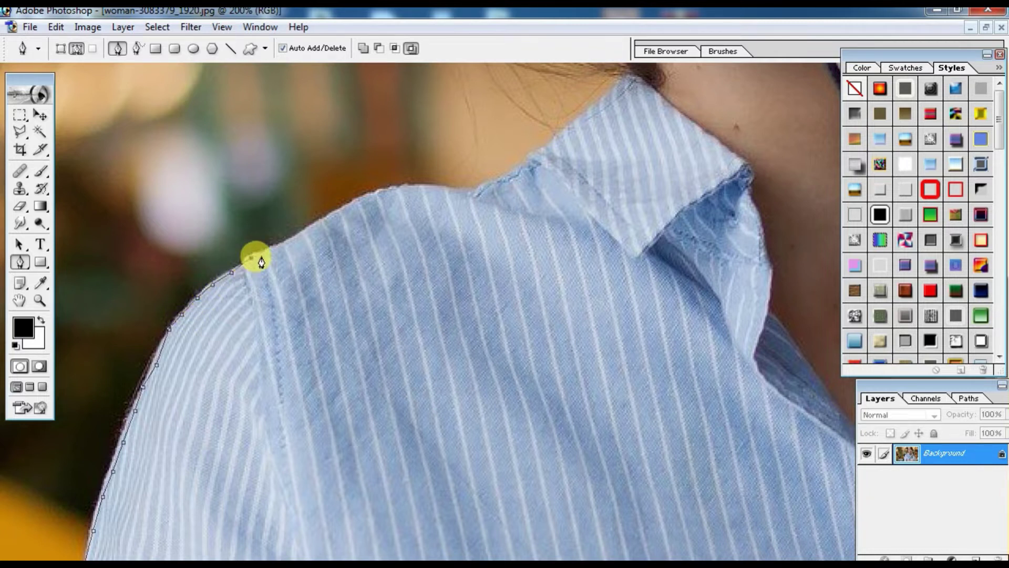
click(287, 242)
click(317, 221)
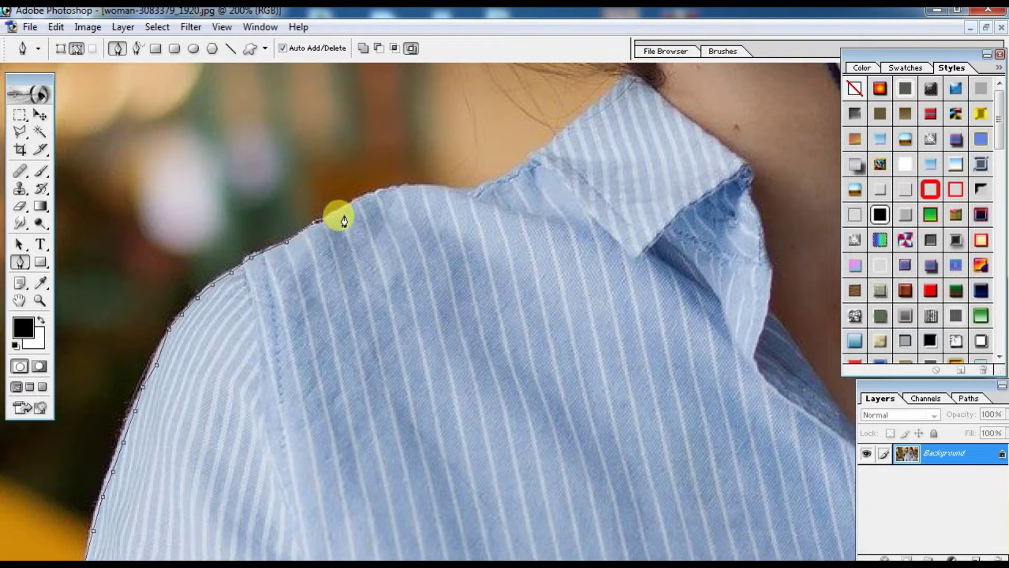
click(346, 207)
click(371, 195)
click(405, 190)
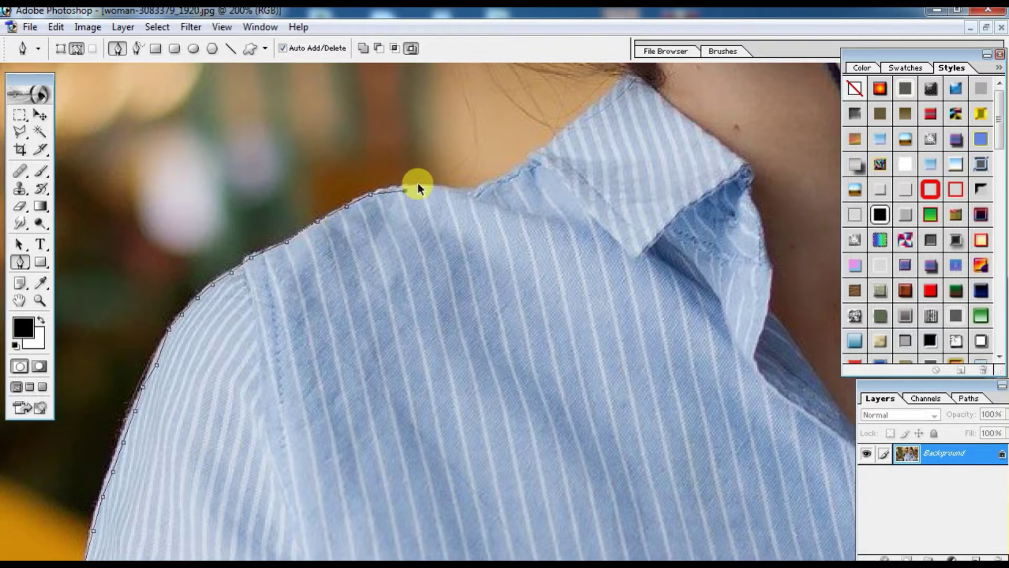
click(400, 188)
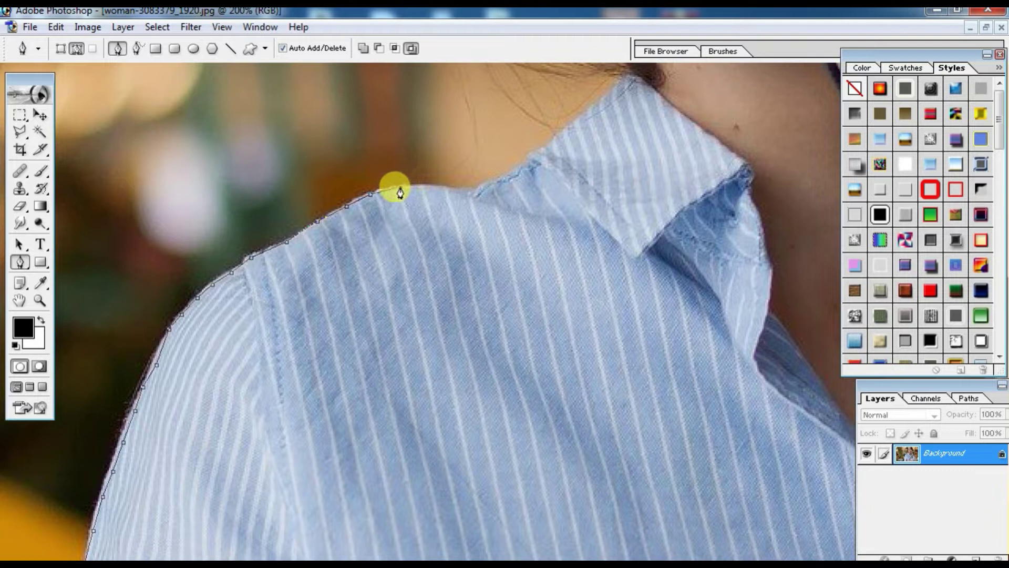
click(437, 188)
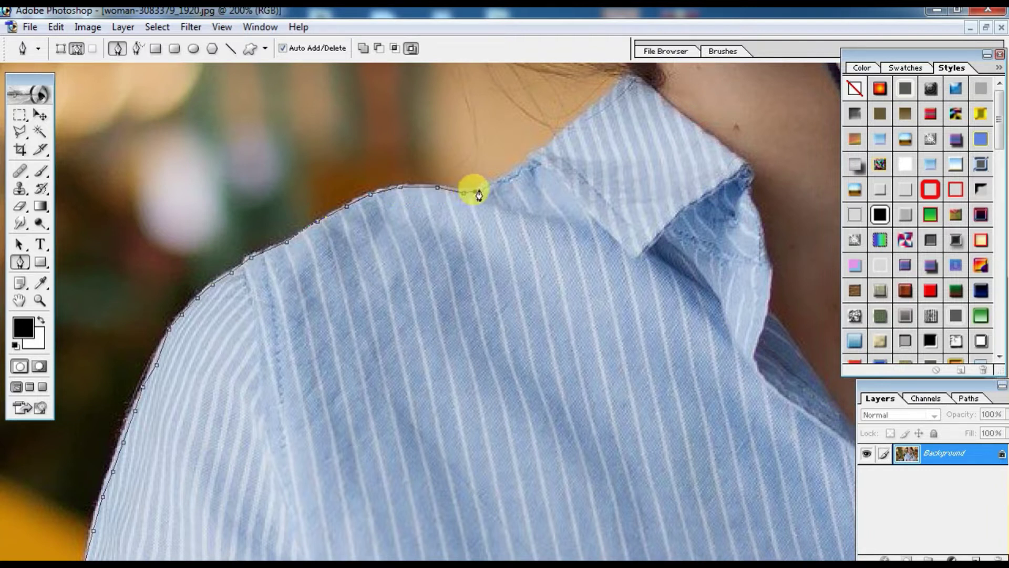
Run the path along the collar to the neck and curve it onto the hair edge
drag(540, 174, 250, 411)
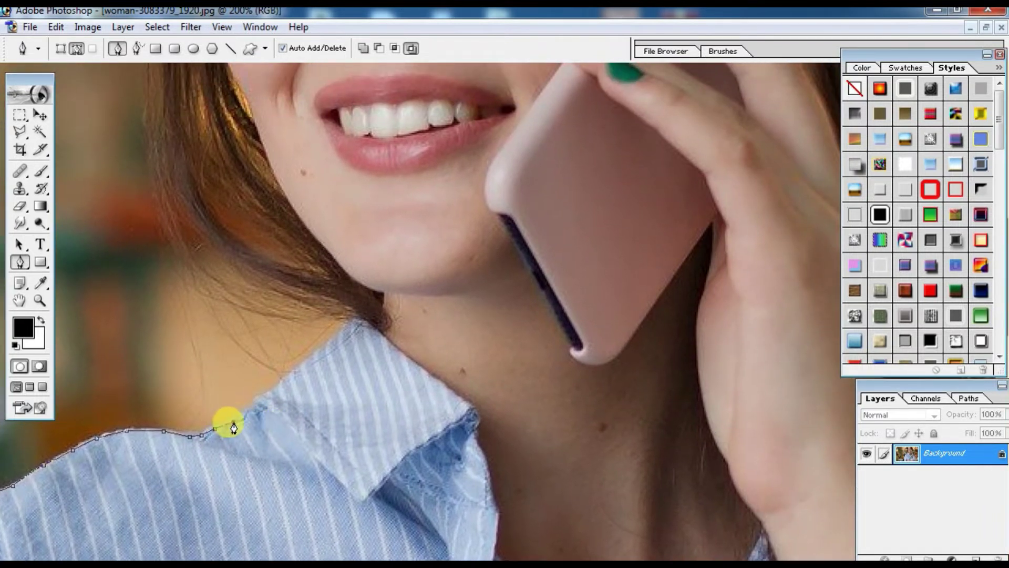
click(259, 400)
click(282, 381)
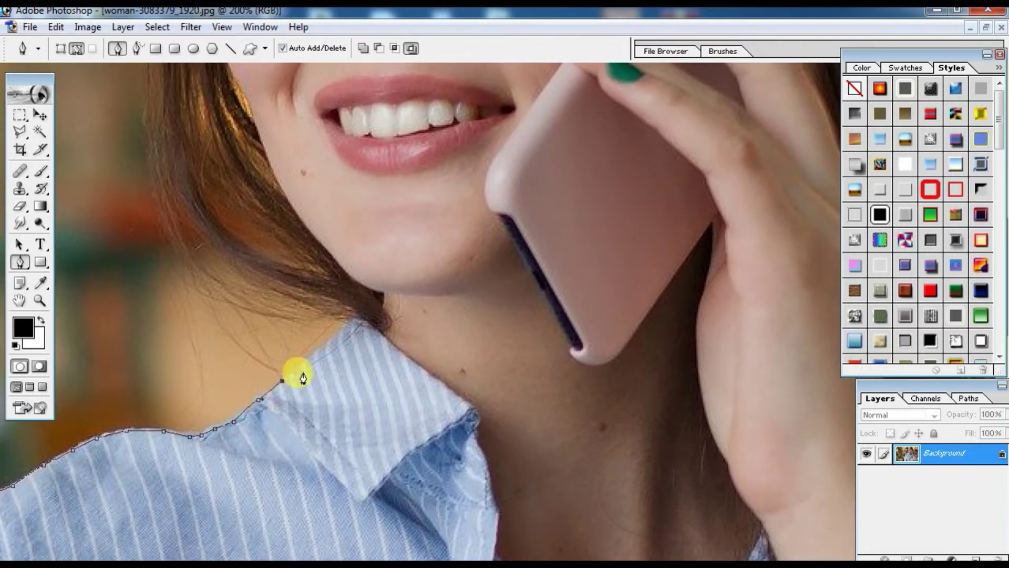
click(313, 355)
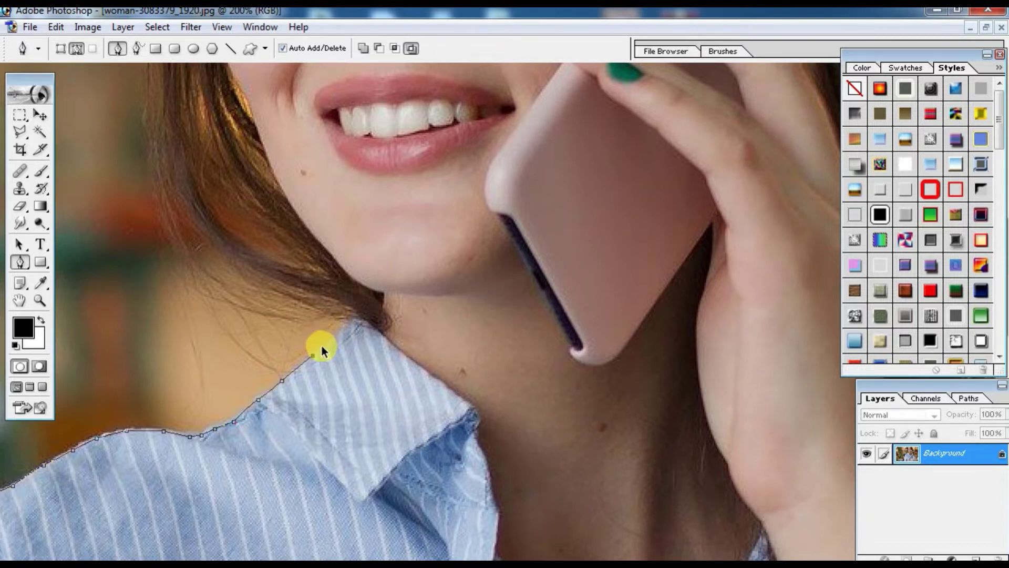
click(325, 349)
click(336, 326)
mouse_move(313, 303)
mouse_down()
mouse_move(212, 237)
mouse_move(168, 151)
mouse_up()
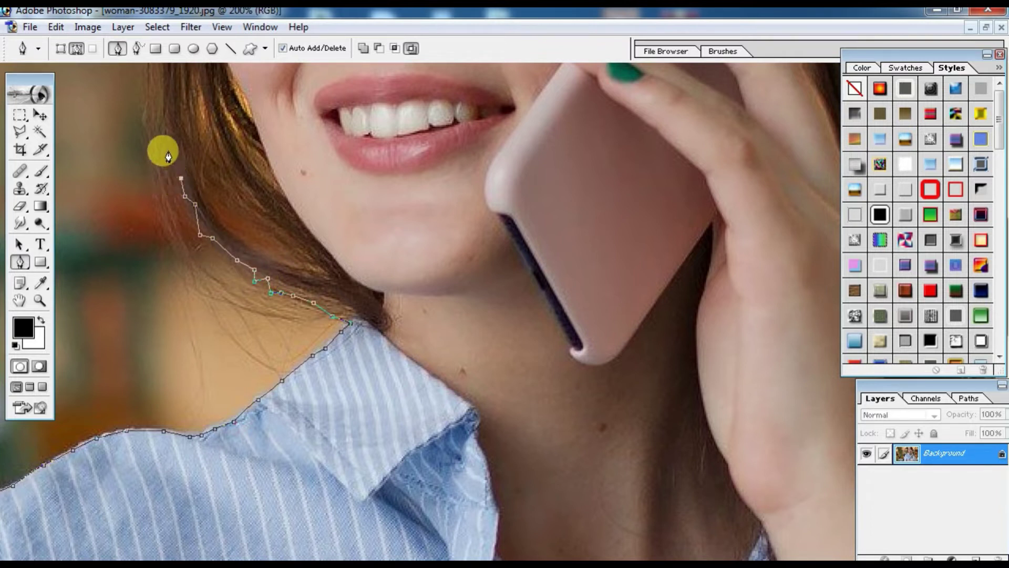
Add curved anchors up the left edge of her hair
click(166, 104)
mouse_move(255, 207)
mouse_down()
mouse_move(216, 388)
mouse_move(216, 527)
mouse_move(256, 541)
mouse_up()
click(167, 442)
click(162, 421)
mouse_move(180, 376)
mouse_down()
mouse_move(159, 380)
mouse_move(179, 321)
mouse_up()
click(166, 372)
click(177, 307)
drag(177, 269, 179, 234)
click(178, 227)
click(177, 188)
click(179, 161)
drag(178, 127, 176, 103)
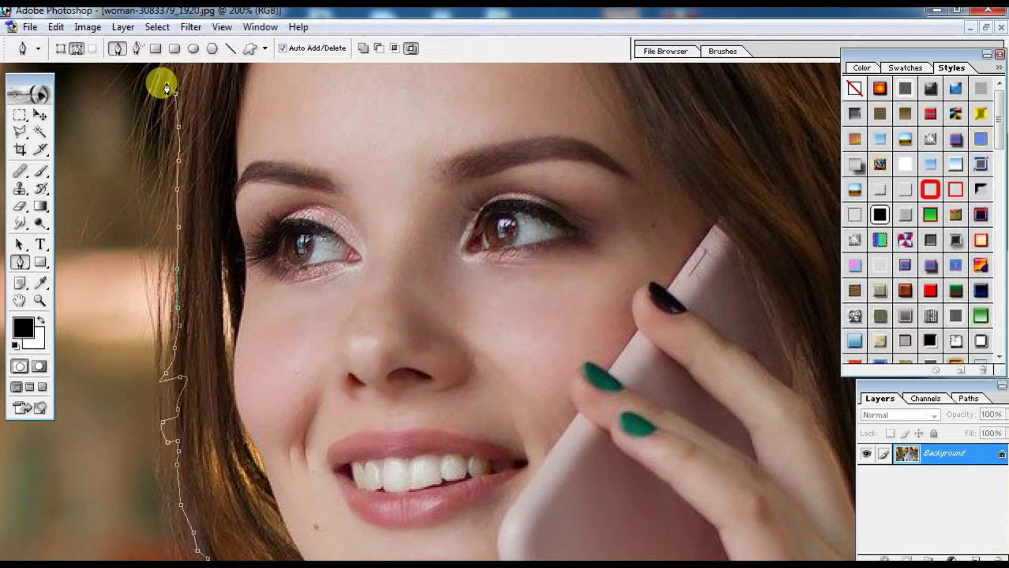
Trace the hairline to the crown and across the top of her hair
scroll(194, 140, up, 5)
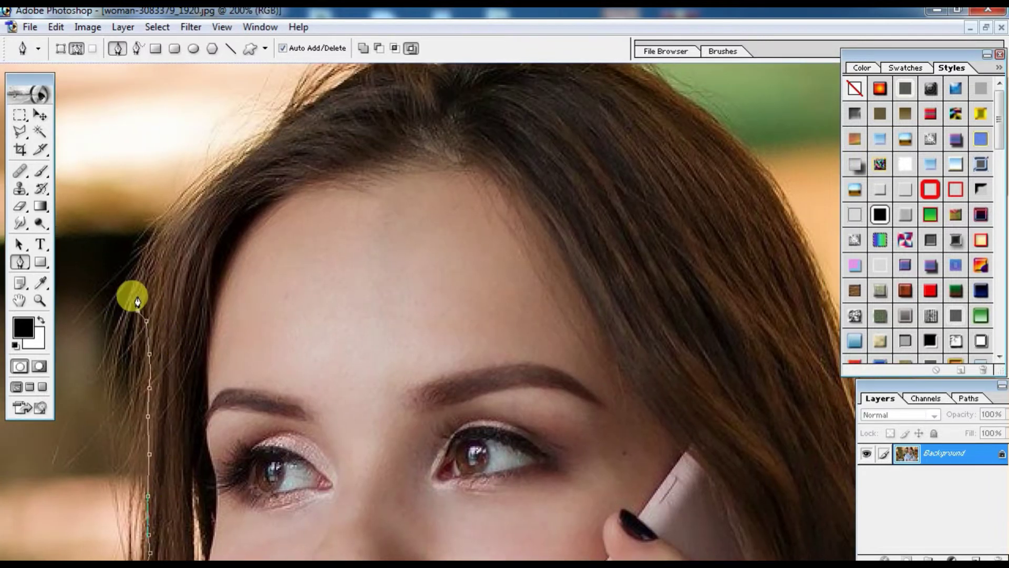
click(138, 293)
click(151, 252)
click(174, 236)
click(192, 214)
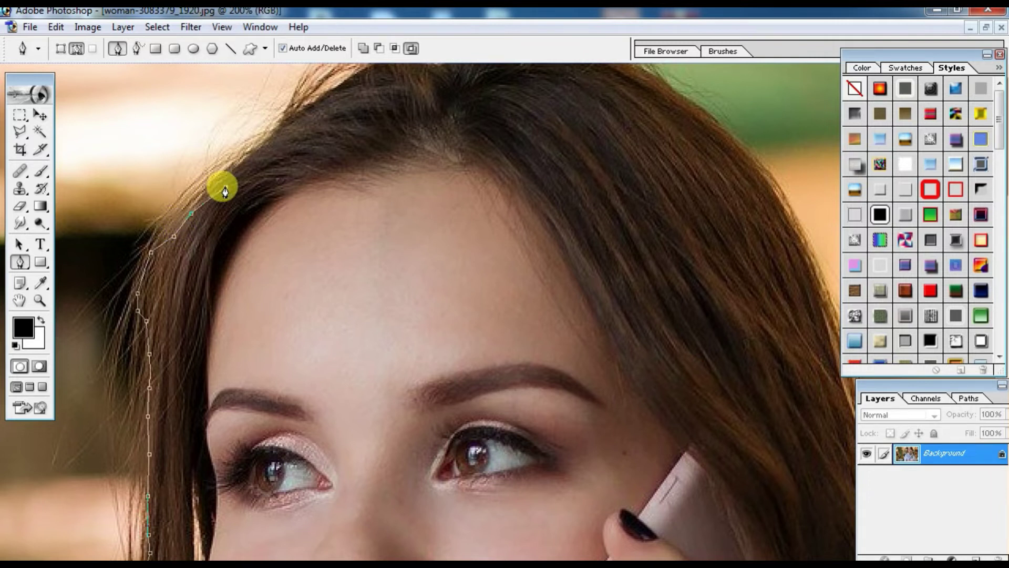
click(214, 173)
click(240, 162)
click(269, 134)
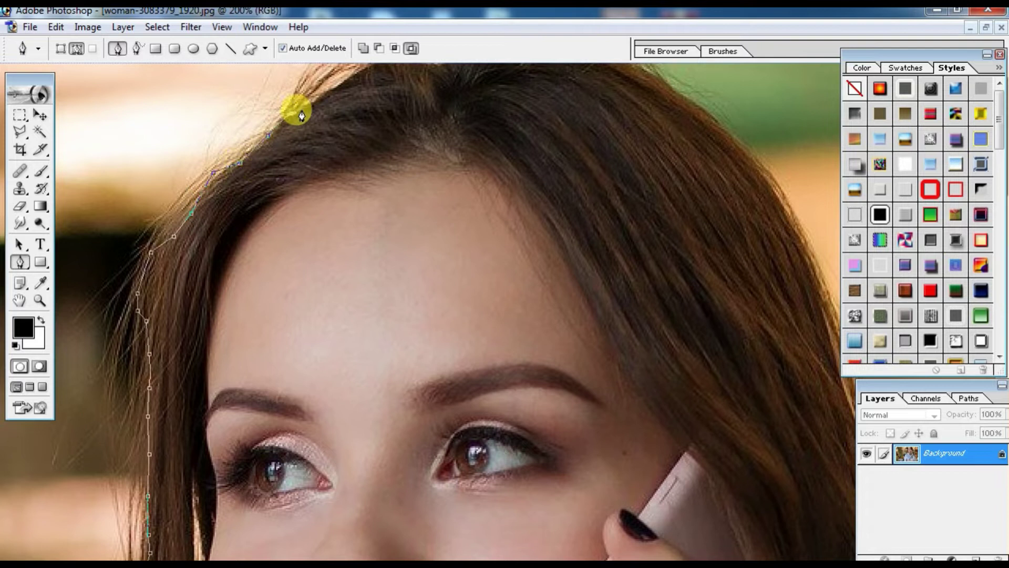
drag(343, 83, 228, 368)
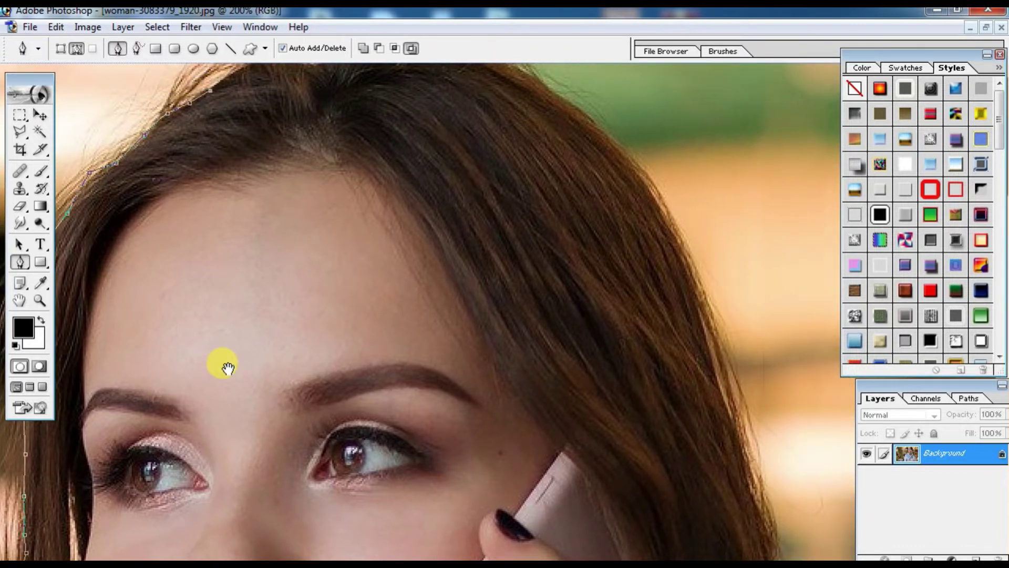
key(ctrl+minus)
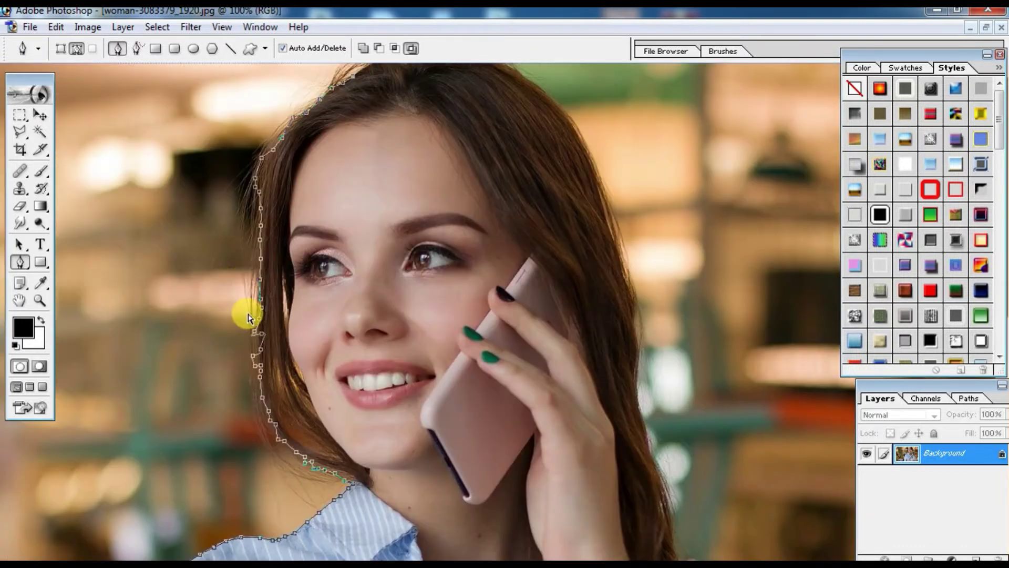
key(ctrl+minus)
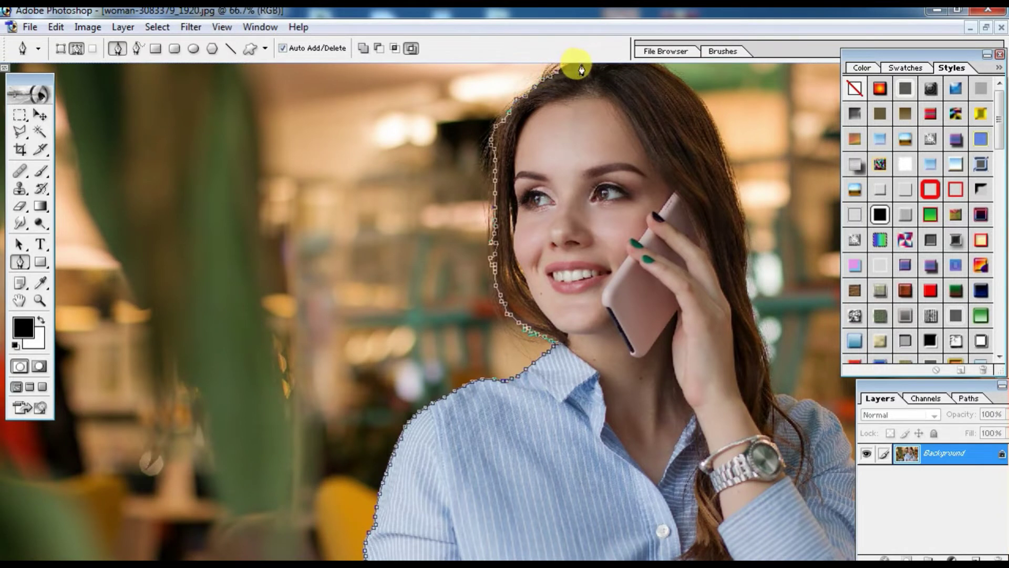
click(576, 64)
Zoom back in and pan to the top-right of her hair
key(ctrl+plus)
key(ctrl+plus)
scroll(672, 140, down, 2)
key(m)
key(ctrl+plus)
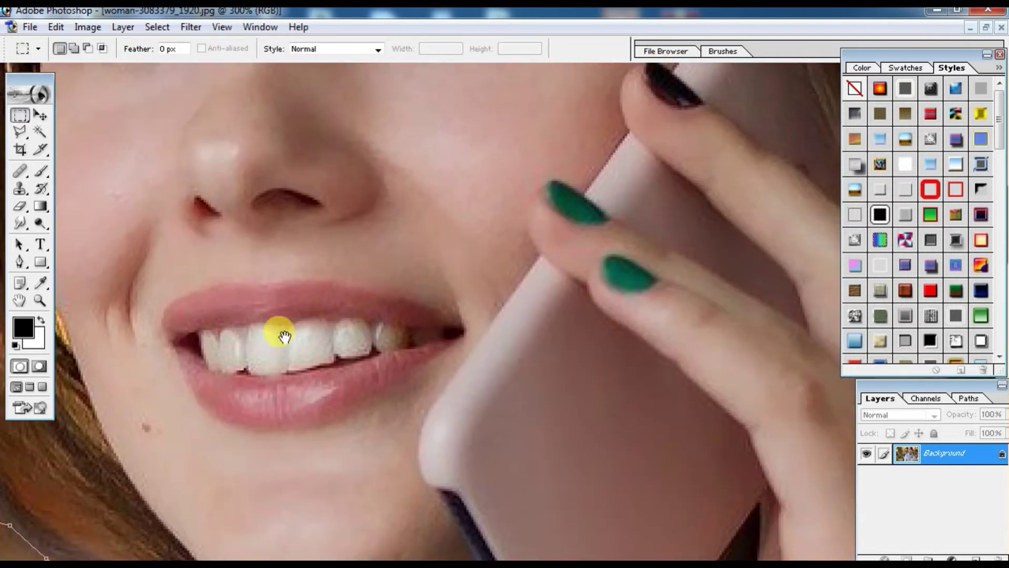
drag(284, 336, 159, 485)
drag(408, 304, 295, 495)
drag(437, 277, 416, 424)
mouse_move(478, 306)
mouse_down()
mouse_move(413, 457)
mouse_move(349, 415)
mouse_up()
drag(359, 308, 408, 401)
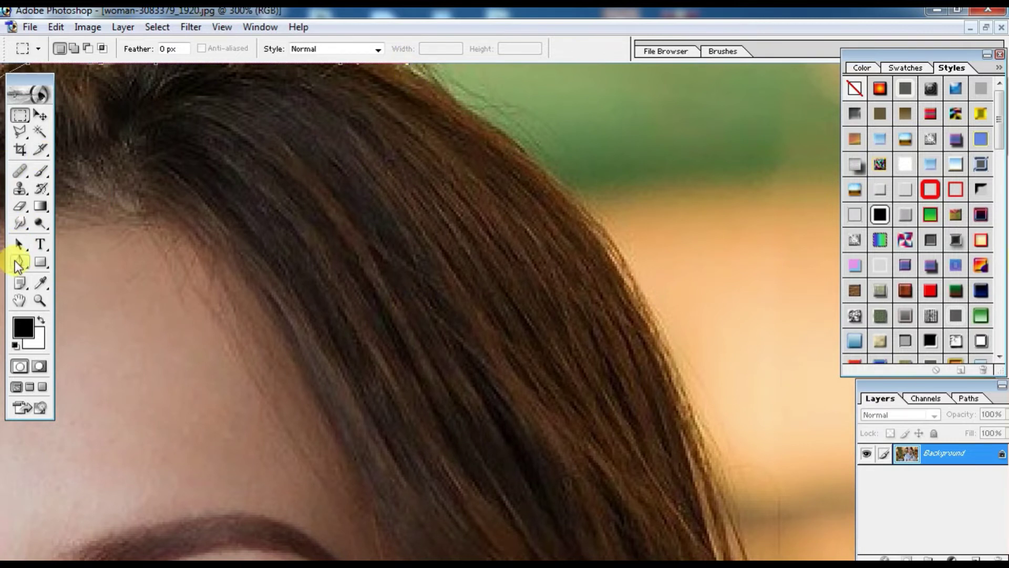
Resume the Pen path at the top of the hair and trace down its right edge
click(18, 262)
click(426, 82)
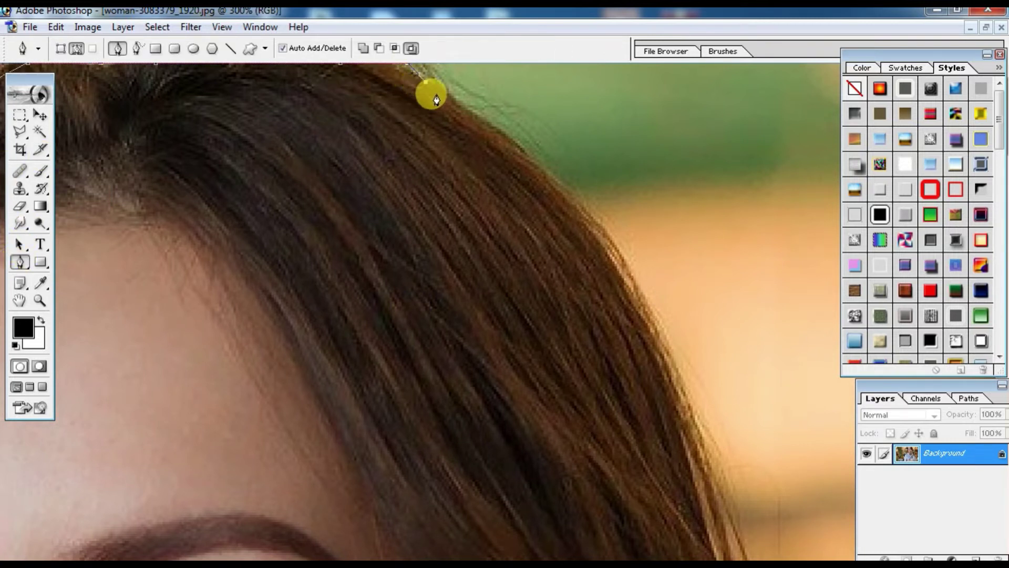
click(472, 112)
click(518, 153)
click(563, 200)
click(609, 260)
click(645, 319)
drag(680, 396, 688, 429)
click(702, 460)
click(727, 521)
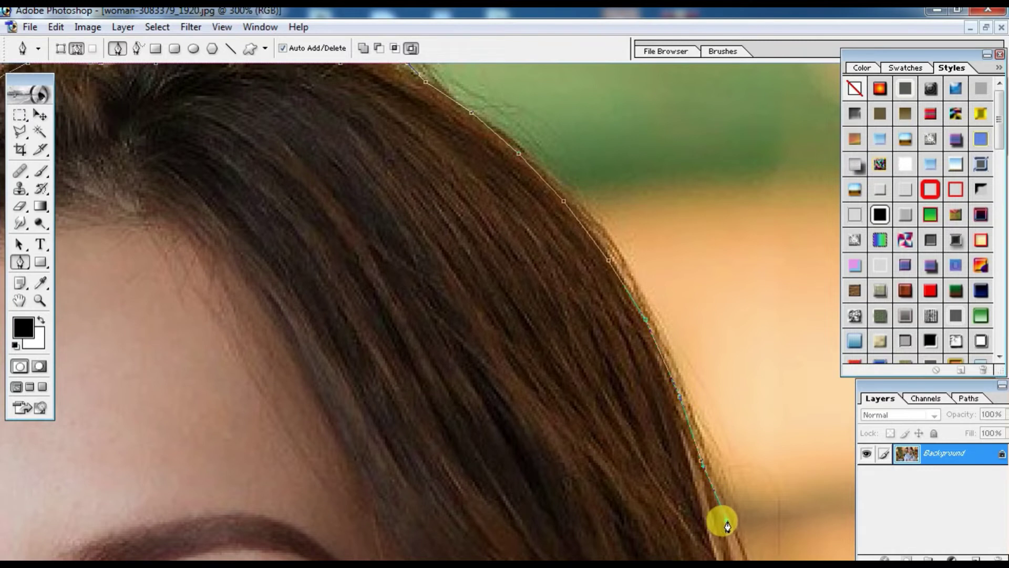
Continue anchoring down the middle stretch of the right hair edge
drag(570, 452, 354, 216)
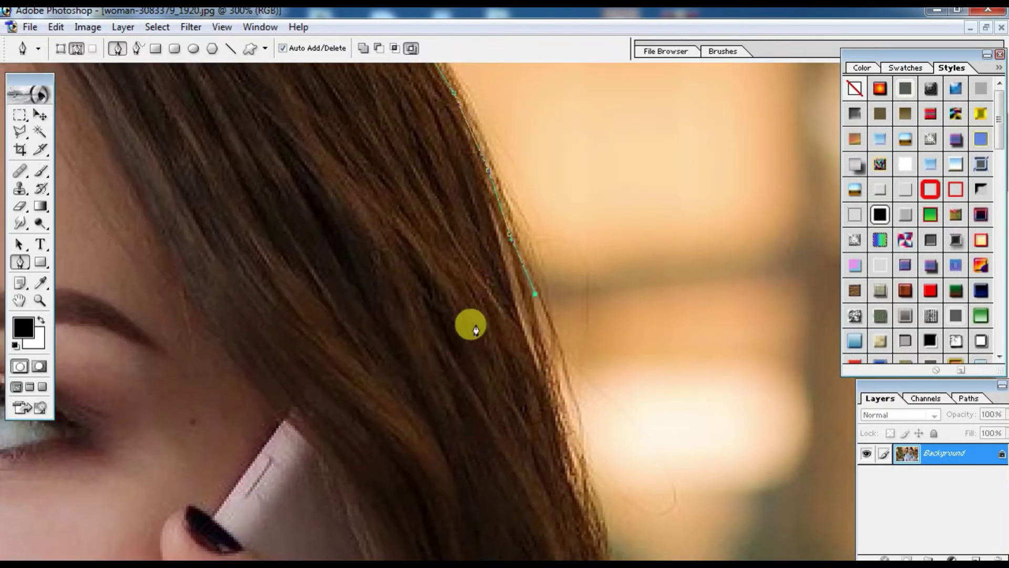
click(545, 371)
click(563, 442)
click(587, 517)
drag(492, 412, 366, 200)
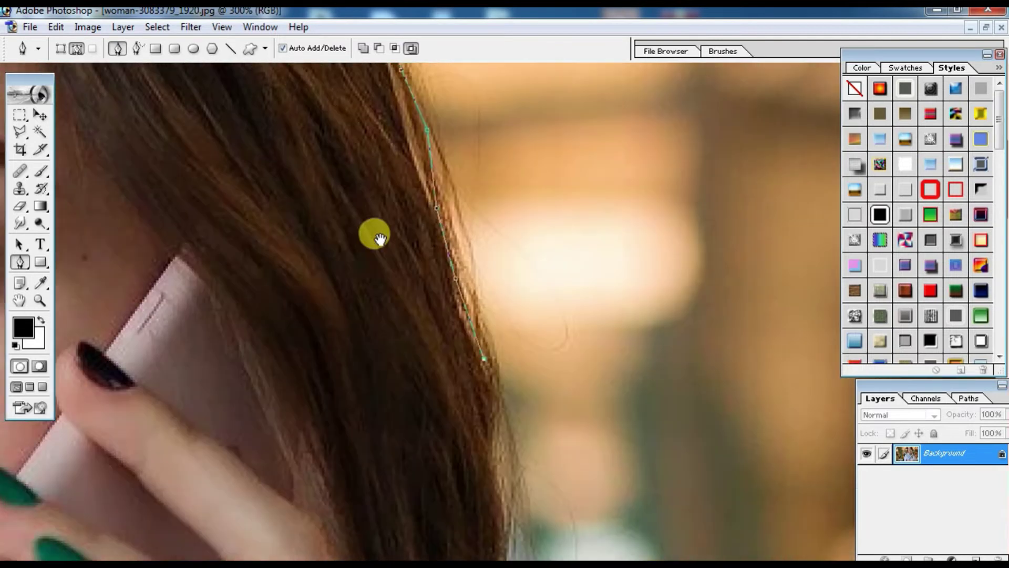
click(473, 332)
click(470, 368)
click(497, 439)
click(488, 494)
click(478, 536)
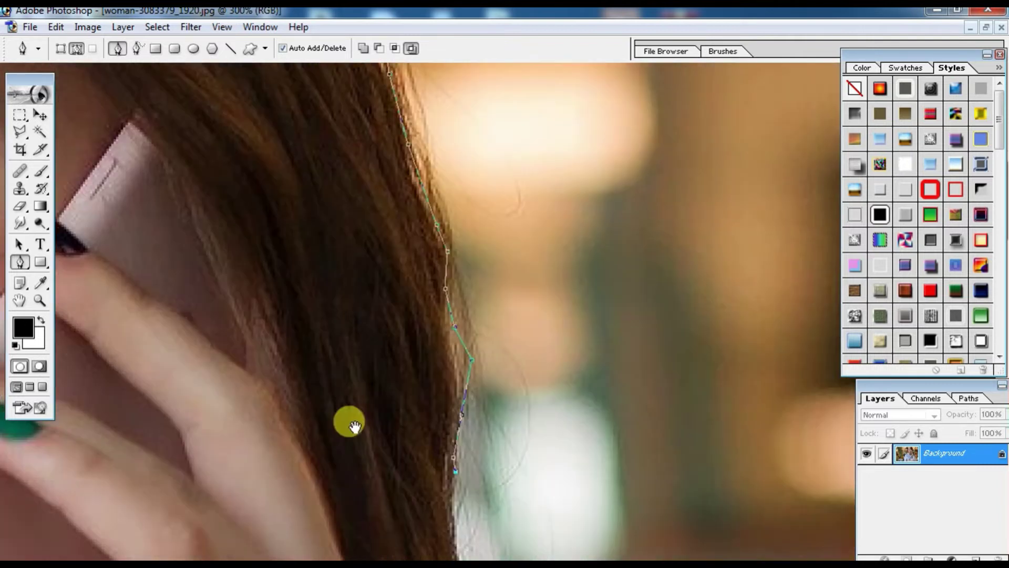
Finish the right hair edge down to where it meets the shirt
drag(382, 523, 322, 186)
drag(423, 299, 428, 345)
click(432, 343)
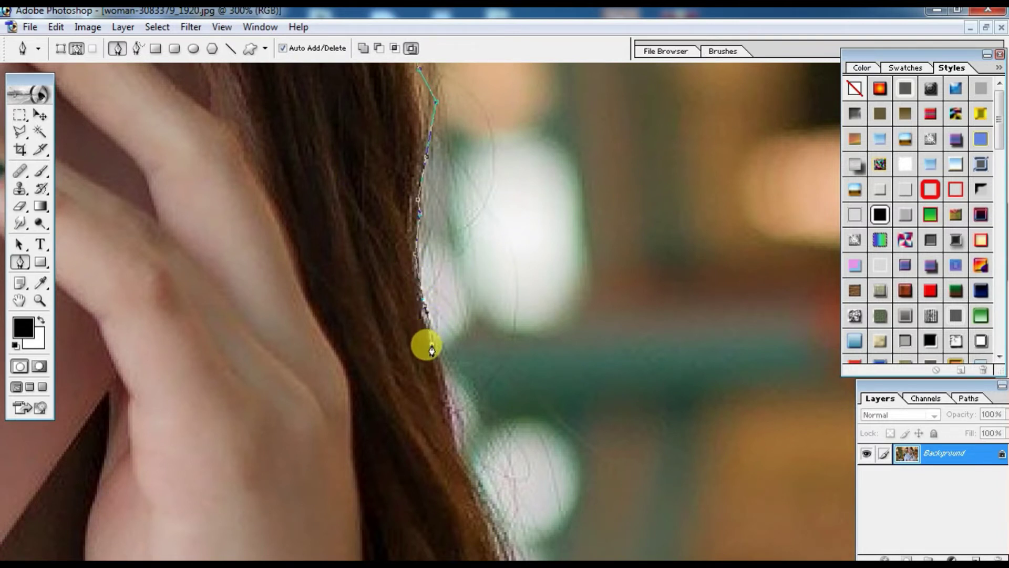
click(446, 401)
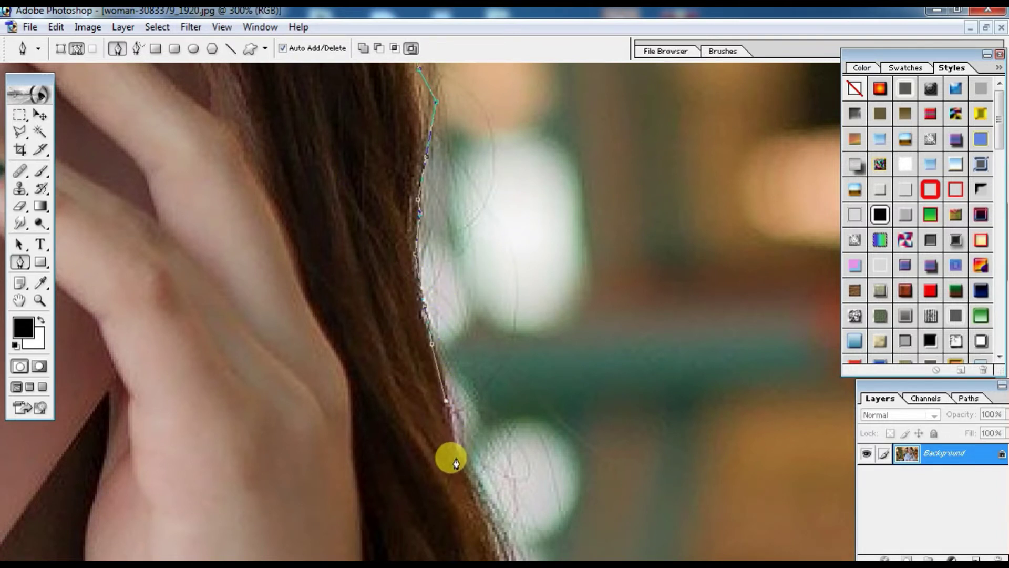
click(477, 488)
click(502, 529)
drag(451, 514, 300, 275)
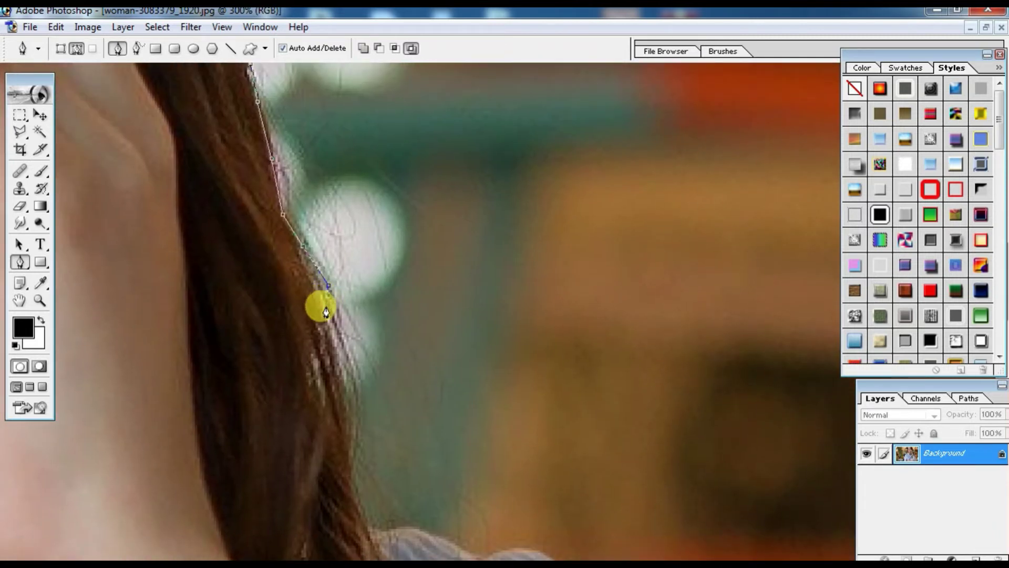
click(341, 360)
click(348, 399)
click(352, 442)
click(350, 490)
drag(369, 531, 404, 528)
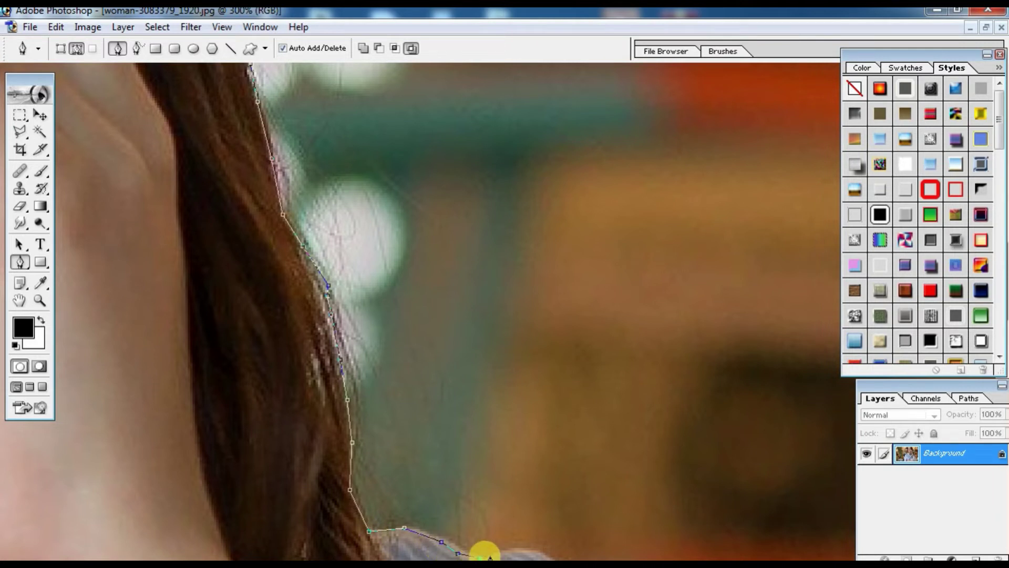
Add the last shirt anchor, check the collar and shoulder edges, and zoom out
mouse_move(506, 556)
mouse_down()
mouse_move(421, 491)
mouse_move(368, 360)
mouse_move(500, 422)
mouse_up()
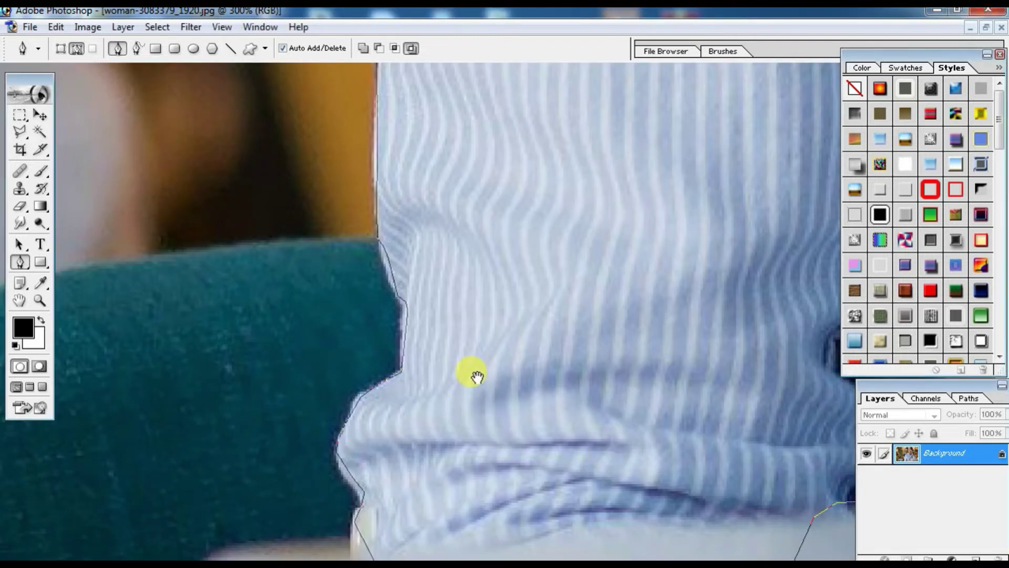
mouse_move(470, 374)
mouse_down()
mouse_move(545, 273)
mouse_move(598, 322)
mouse_move(677, 205)
mouse_move(530, 415)
mouse_move(647, 313)
mouse_move(626, 462)
mouse_up()
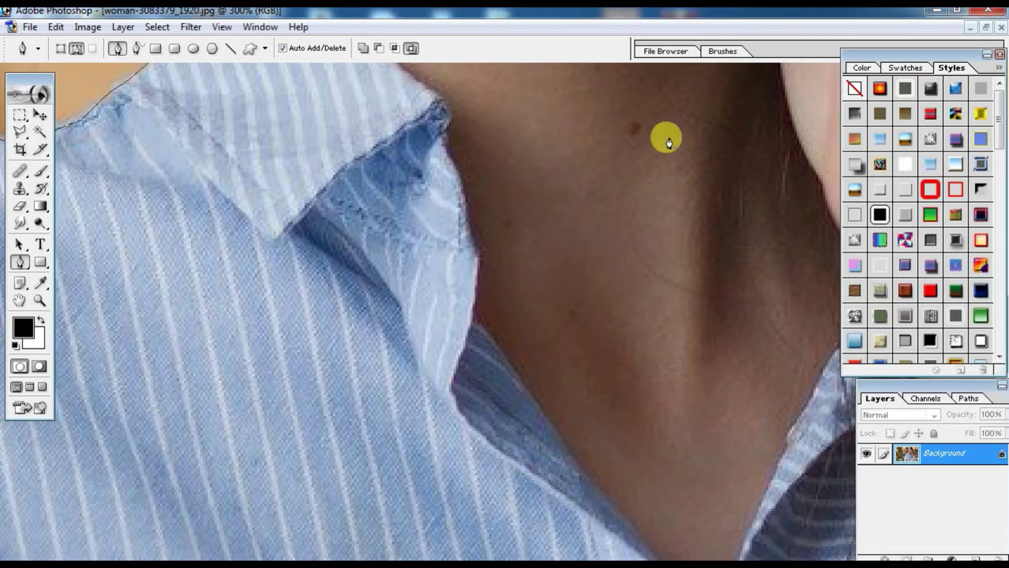
drag(558, 187, 299, 263)
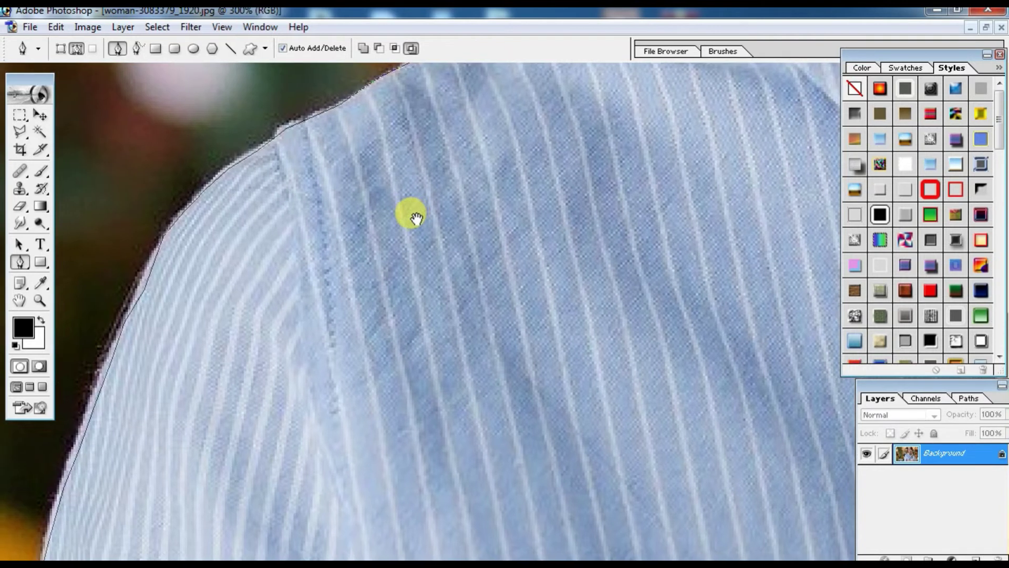
key(ctrl+minus)
Make the woman's path a new selection with Feather Radius 3
key(ctrl+minus)
key(ctrl+minus)
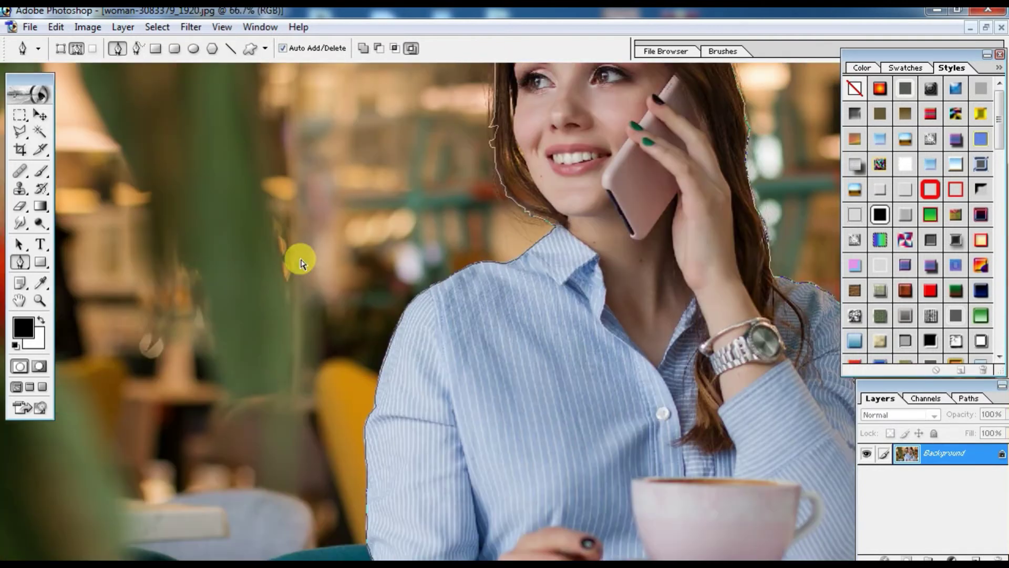
key(ctrl+minus)
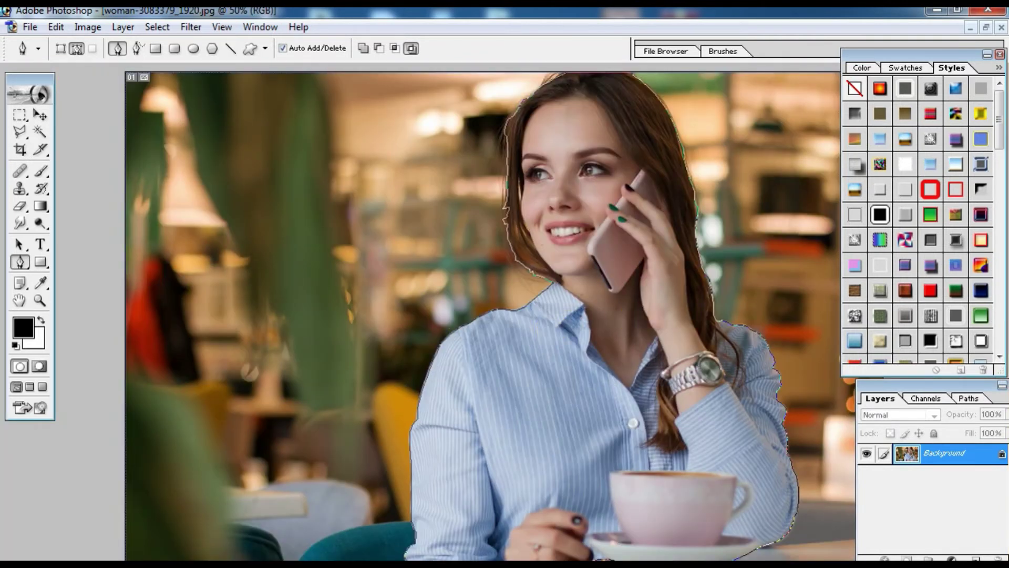
click(38, 117)
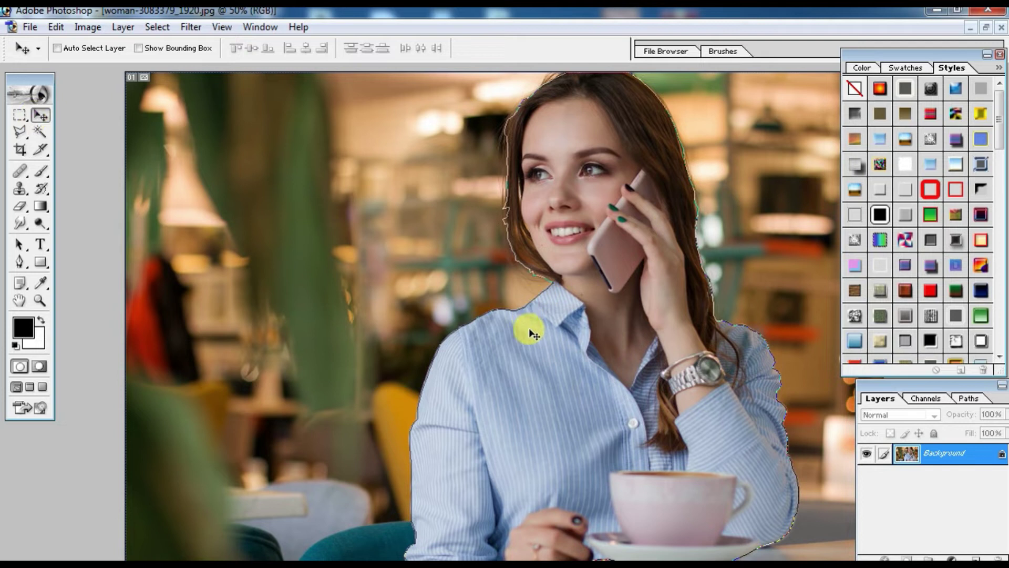
click(16, 260)
right_click(511, 385)
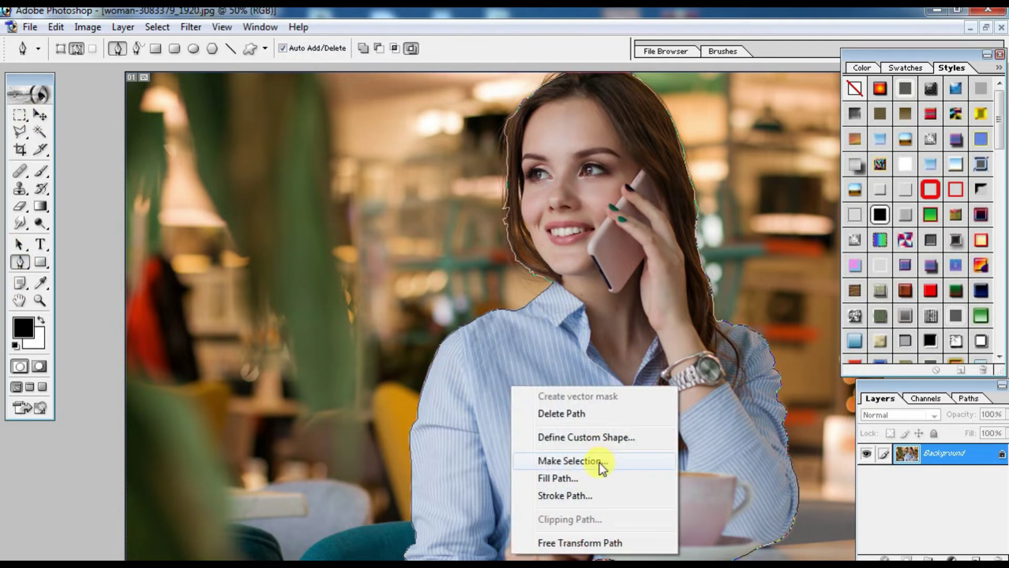
click(602, 461)
click(564, 247)
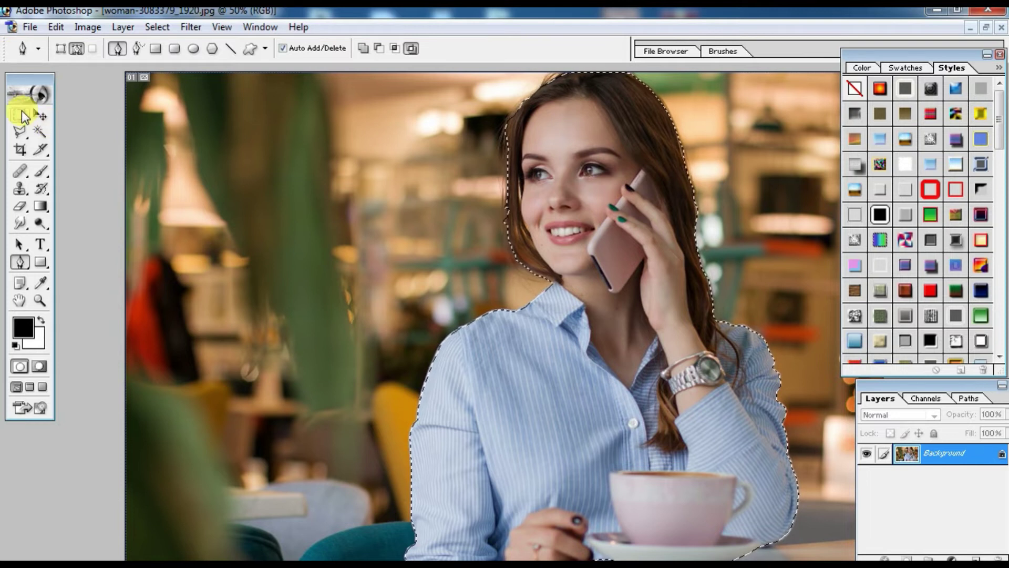
Copy the selected woman onto a new layer with Ctrl+J and move the copy left
click(40, 115)
drag(581, 183, 543, 184)
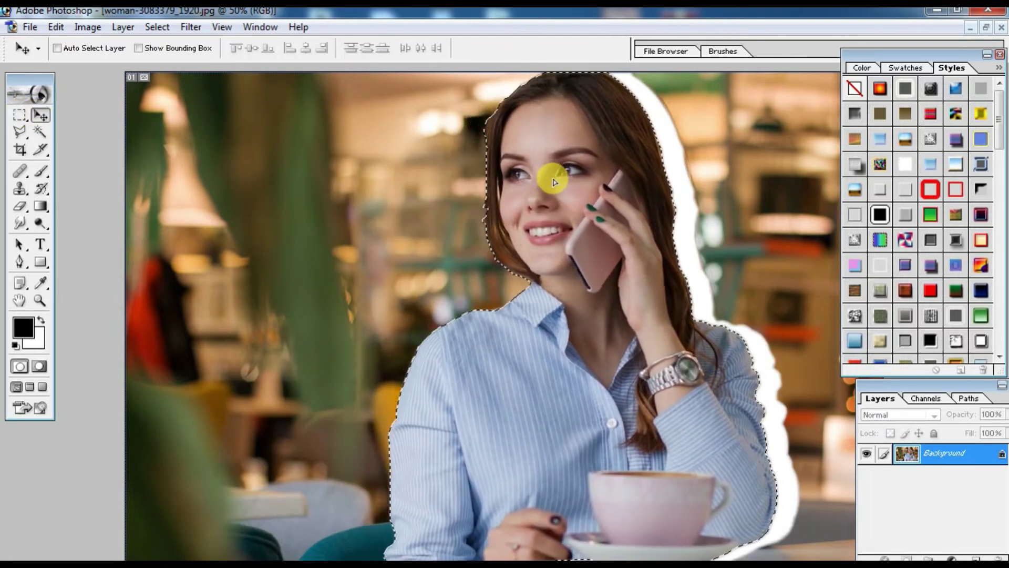
key(ctrl+z)
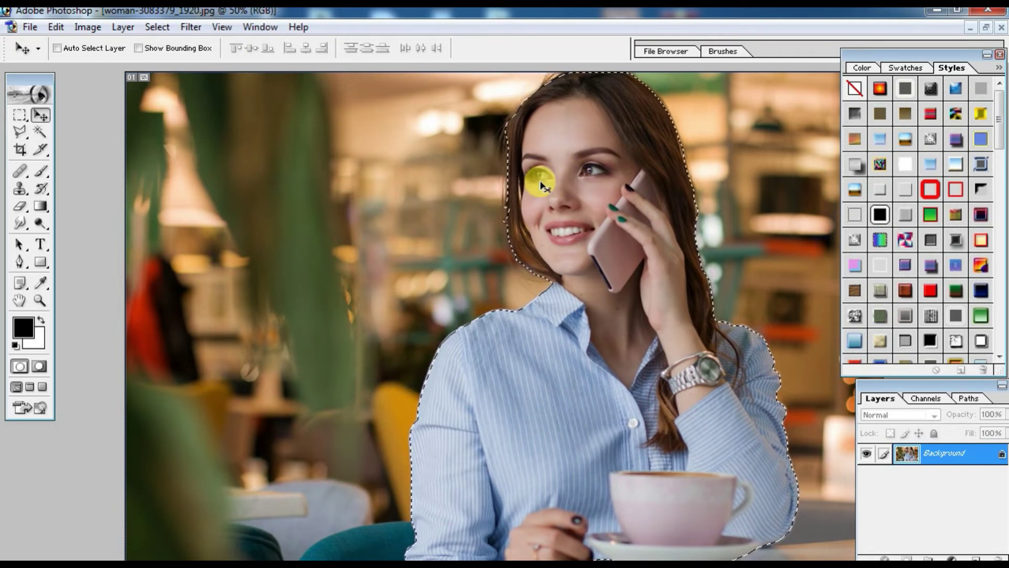
key(ctrl+j)
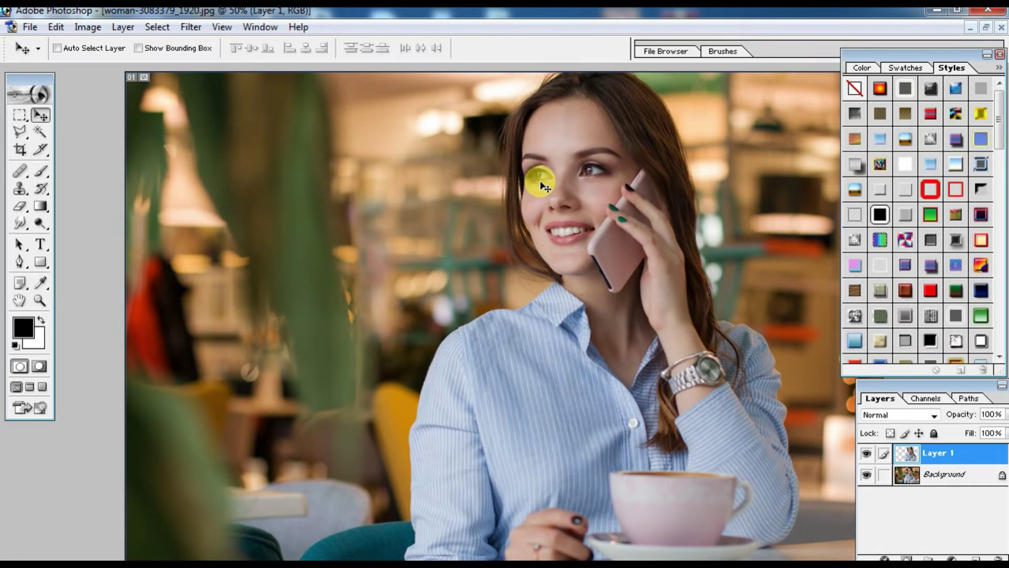
drag(554, 181, 399, 165)
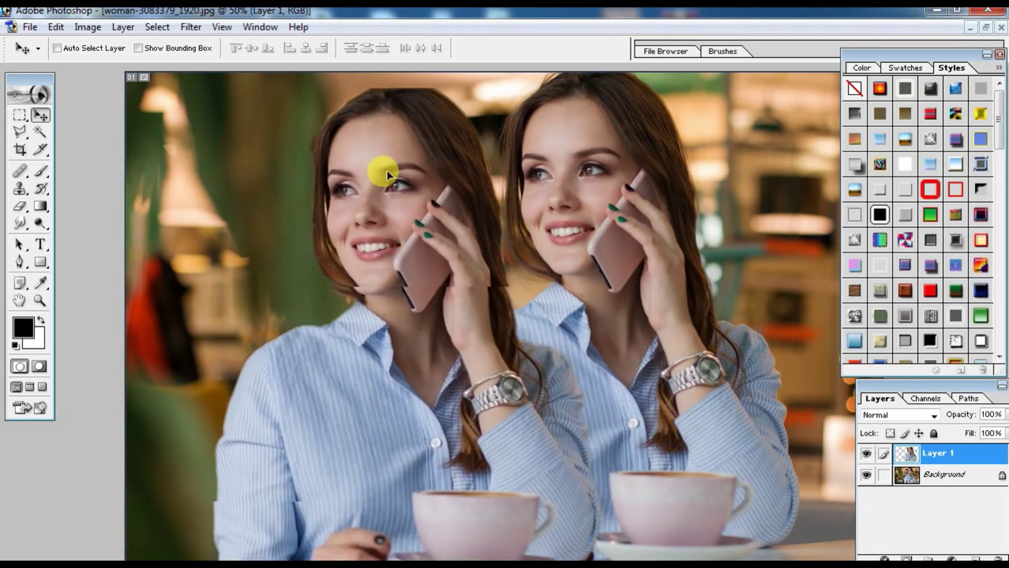
Float and resize the document window, then open garden-19830_1920.jpg from Downloads
click(987, 28)
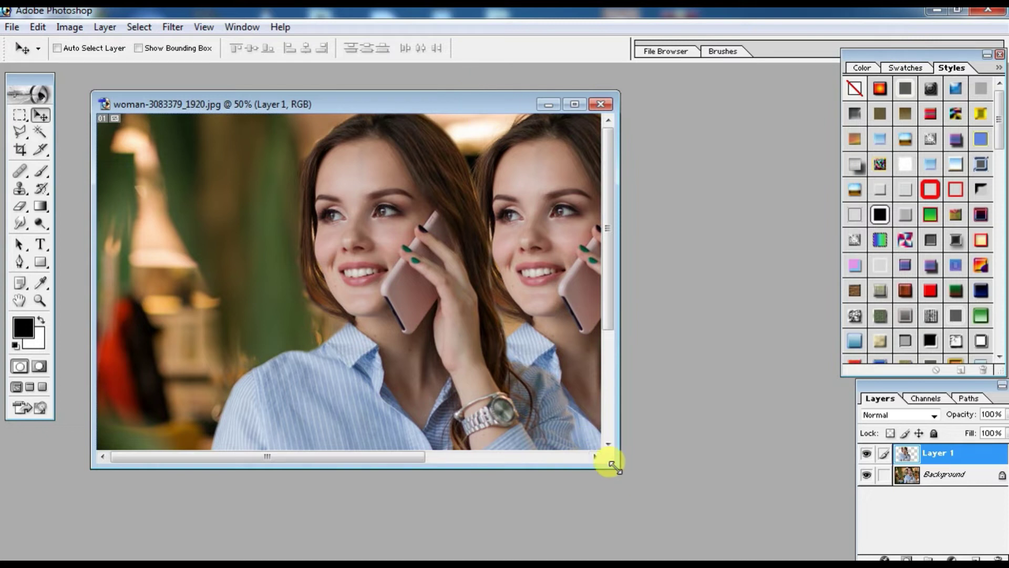
drag(613, 465, 639, 482)
drag(451, 109, 434, 95)
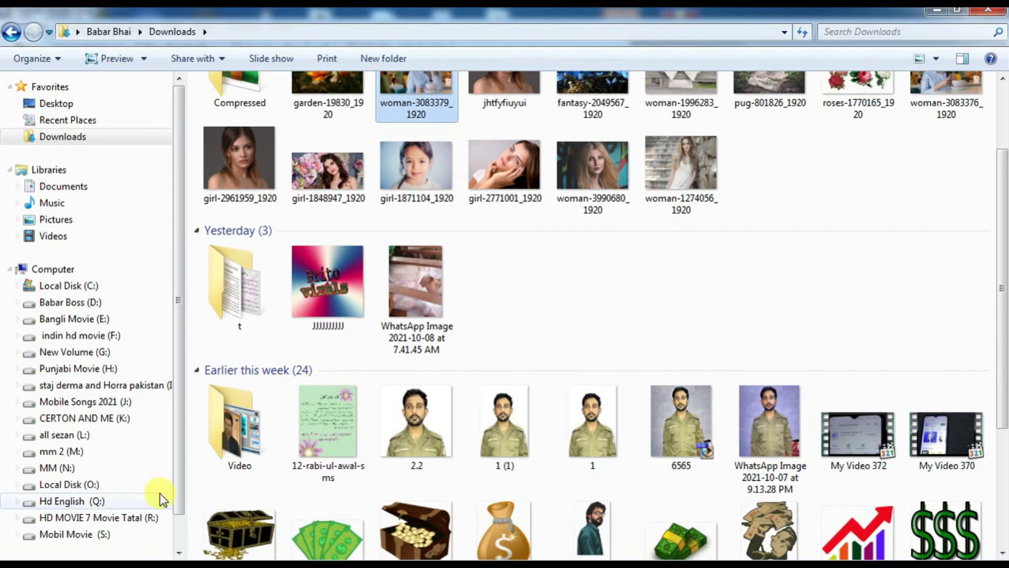
scroll(574, 282, up, 2)
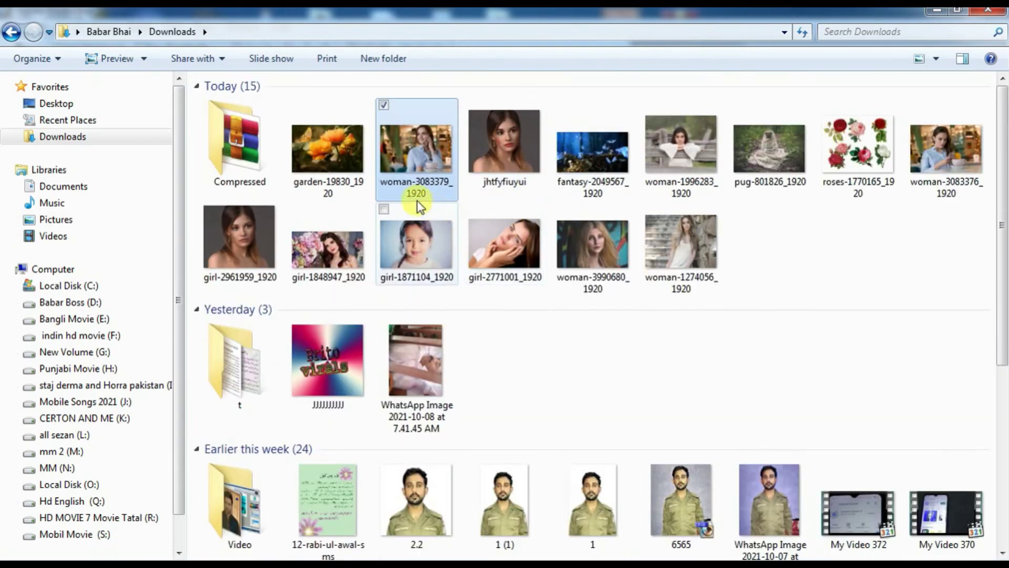
click(326, 147)
scroll(626, 536, down, 1)
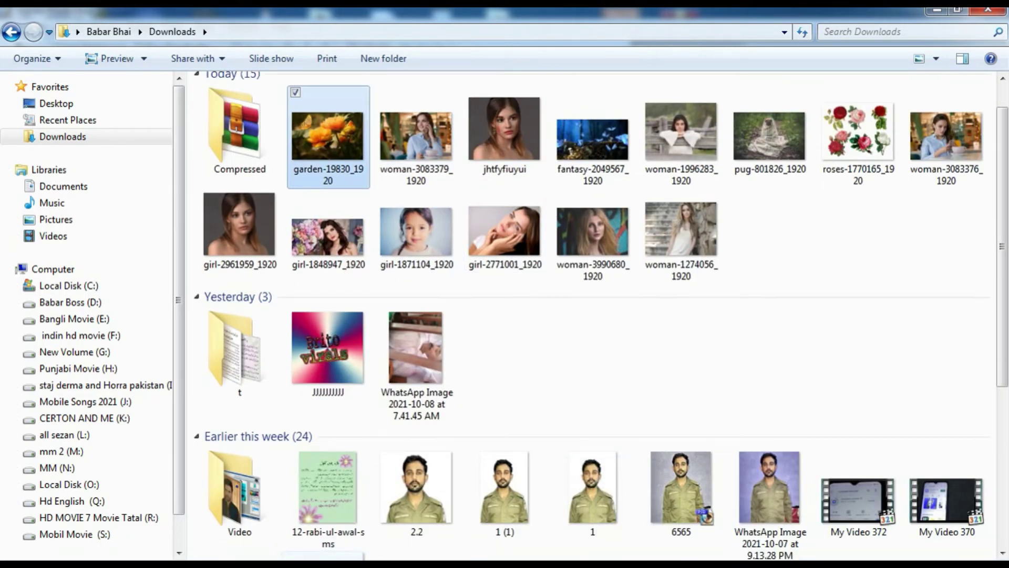
key(Return)
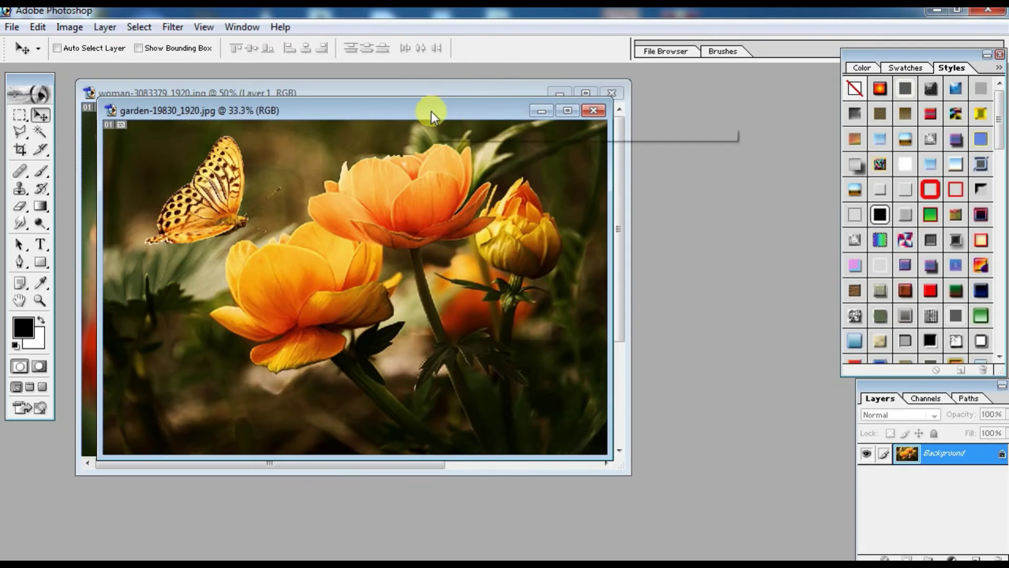
Create a blank Untitled-1 document, close it, and reopen the New document dialog
drag(431, 112, 417, 152)
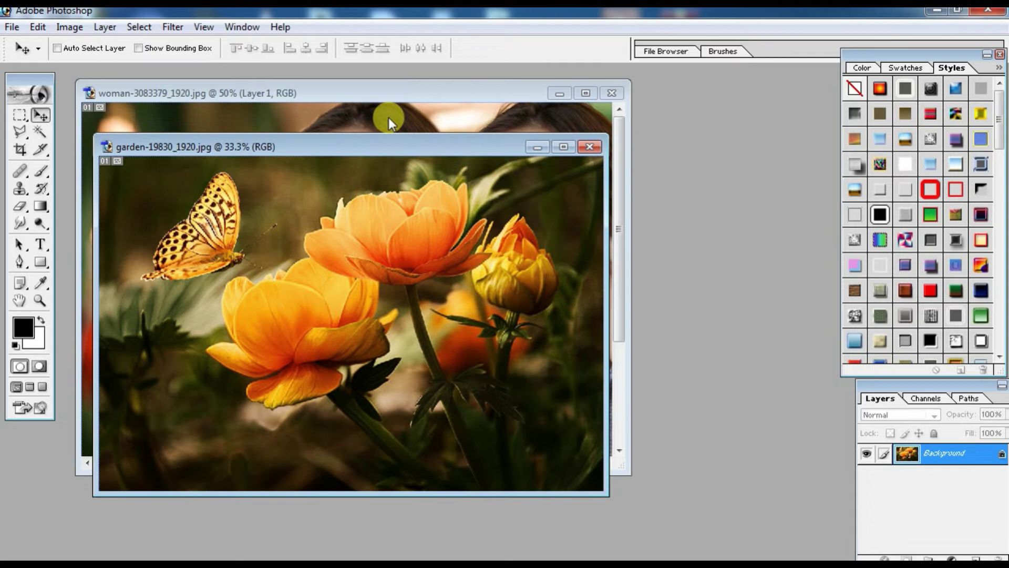
key(ctrl+n)
key(Return)
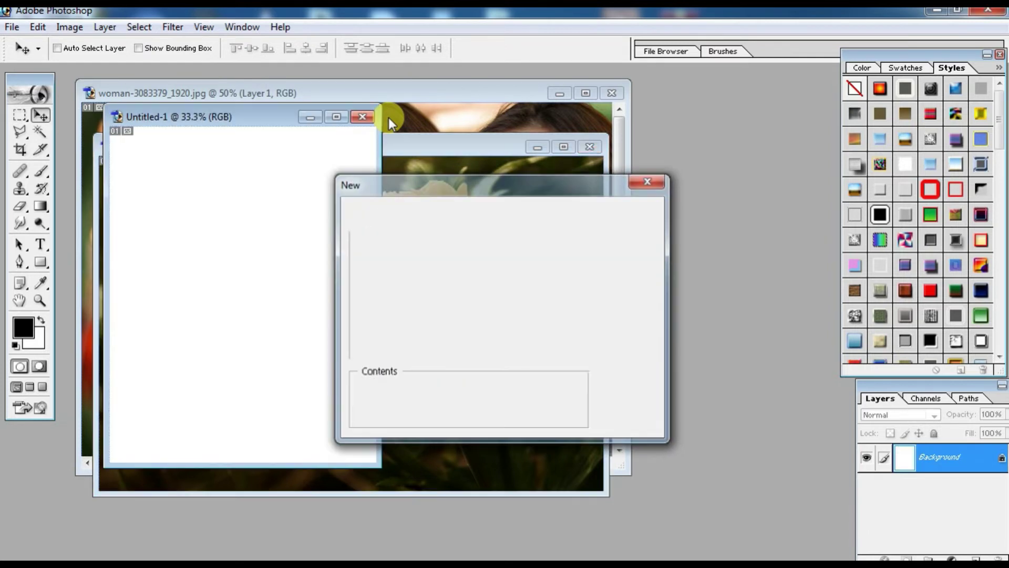
click(347, 116)
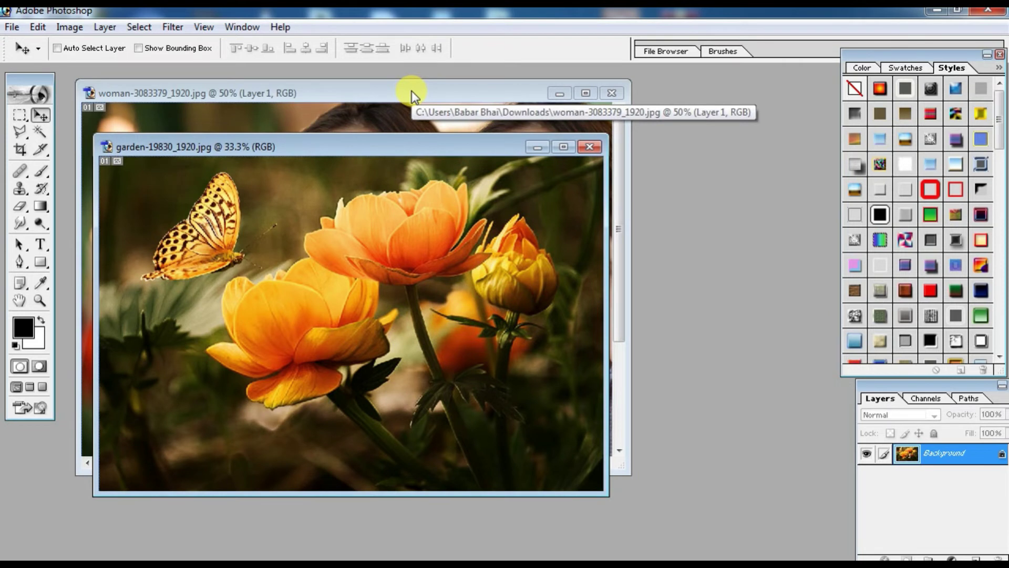
key(ctrl+n)
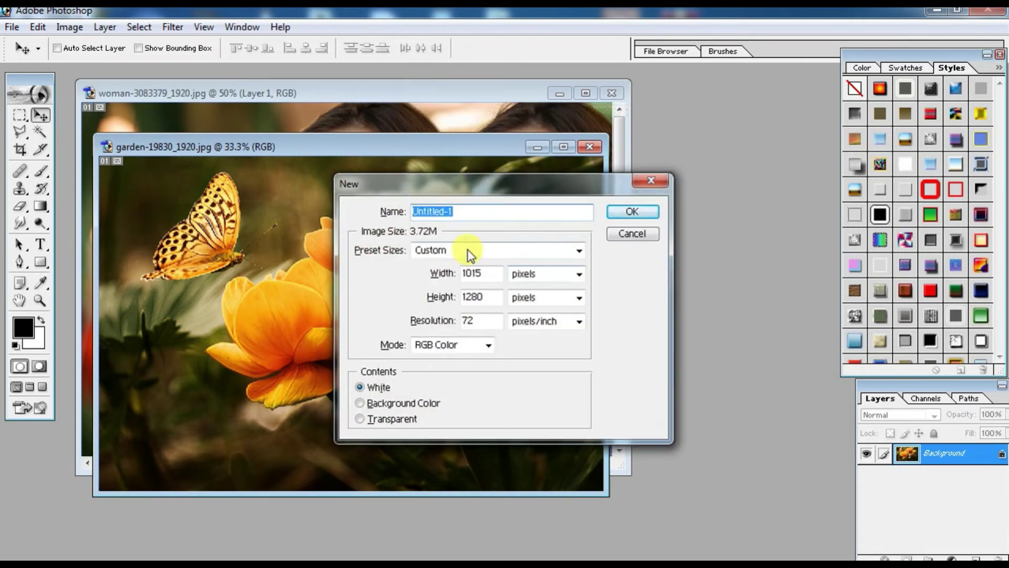
Create a blank document using the 1920 x 1080 HDTV 1080i preset size
click(481, 253)
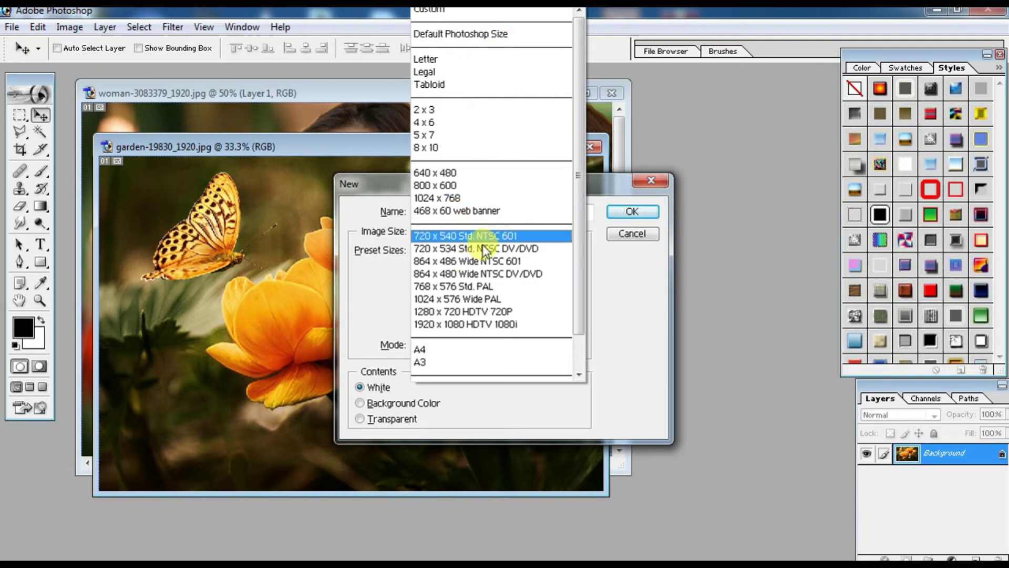
click(479, 324)
click(633, 213)
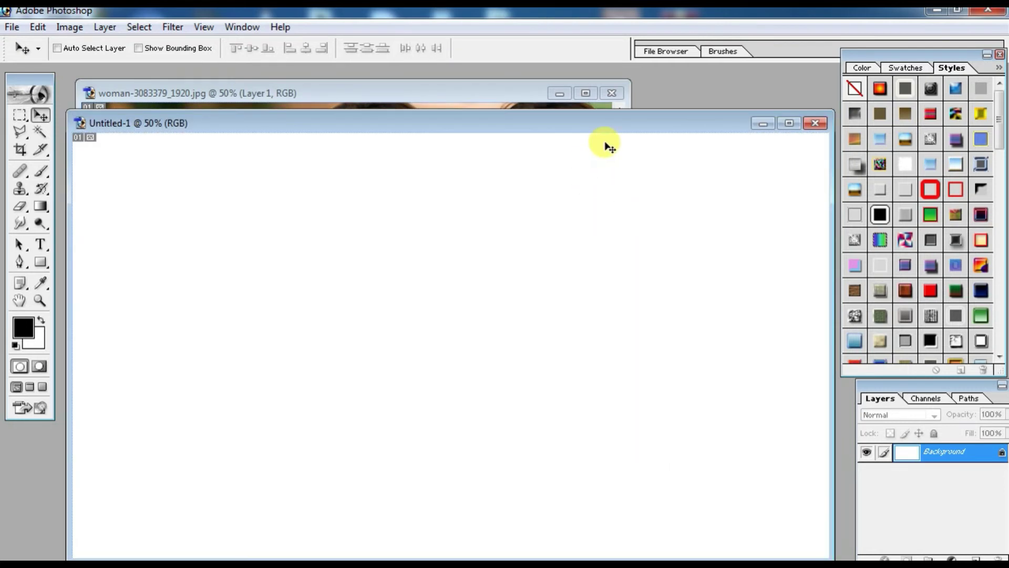
Close the garden photo window and drag the cut-out woman into Untitled-1 above the garden
mouse_move(513, 124)
mouse_down()
mouse_move(522, 173)
mouse_move(757, 505)
mouse_move(405, 306)
mouse_up()
click(511, 150)
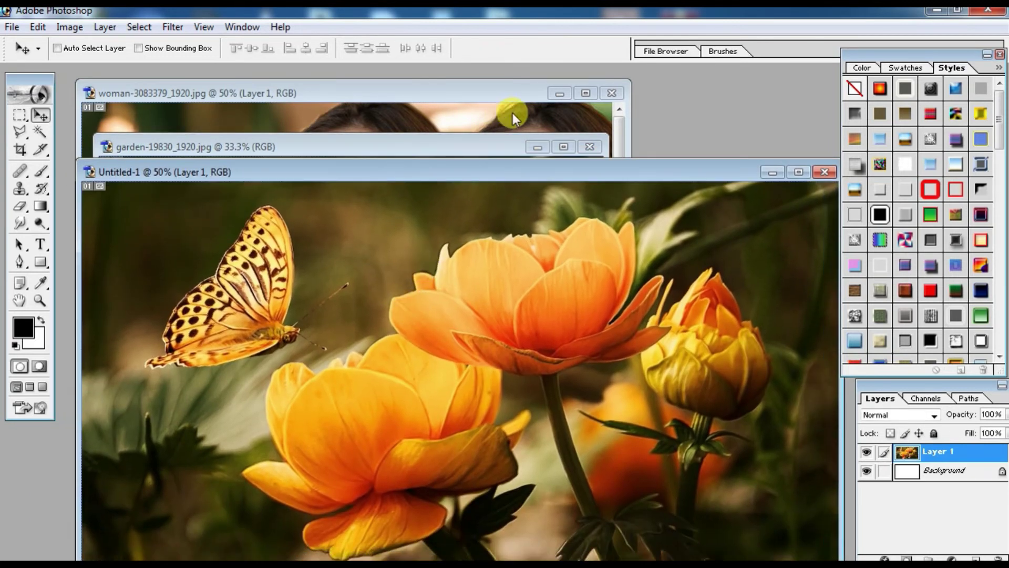
click(590, 147)
drag(589, 172, 569, 142)
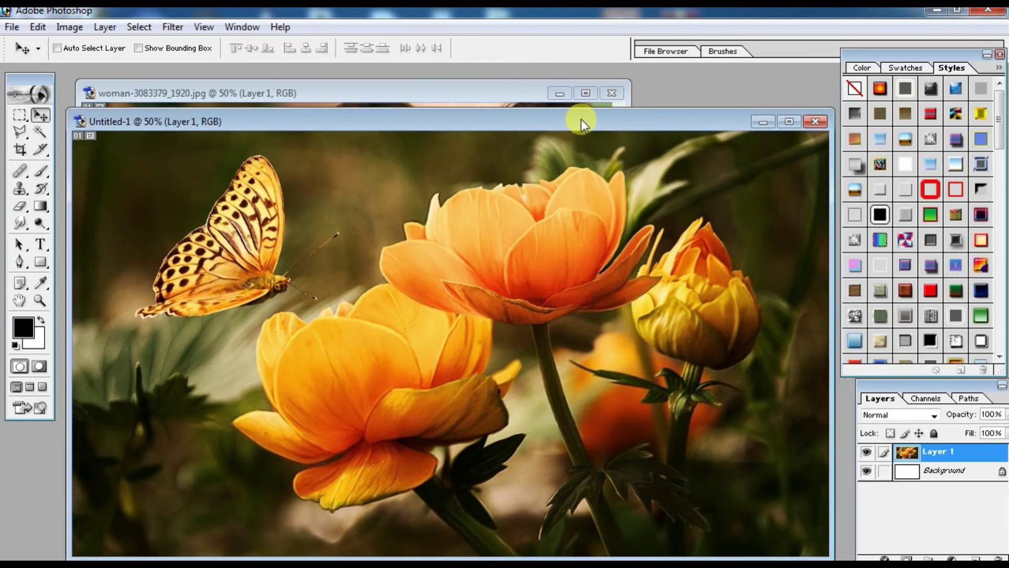
click(520, 97)
mouse_move(372, 220)
mouse_down()
mouse_move(658, 412)
mouse_move(541, 338)
mouse_move(541, 271)
mouse_up()
drag(666, 159, 671, 125)
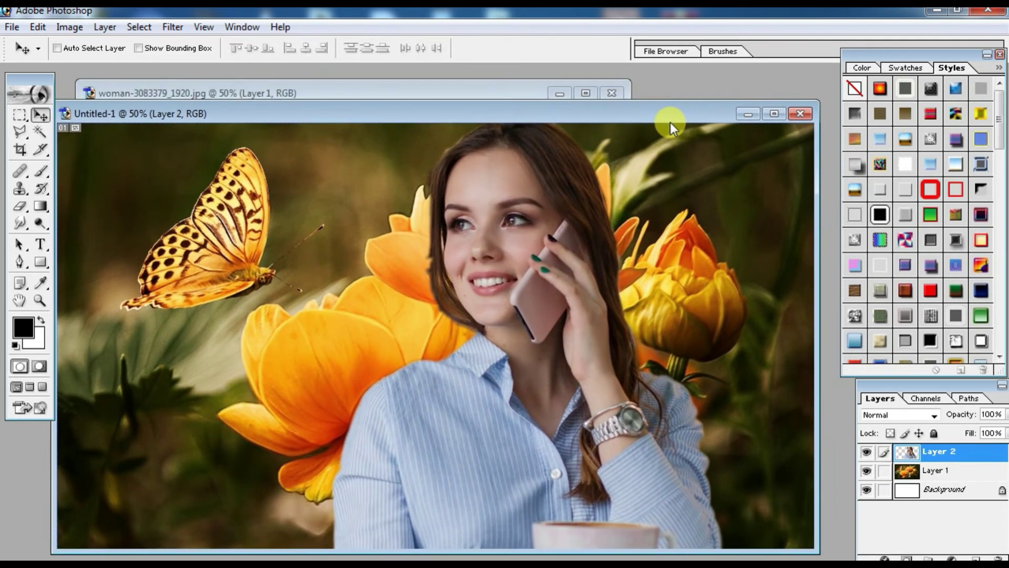
Free Transform the woman layer to about 112% and move her right, then commit
key(ctrl+t)
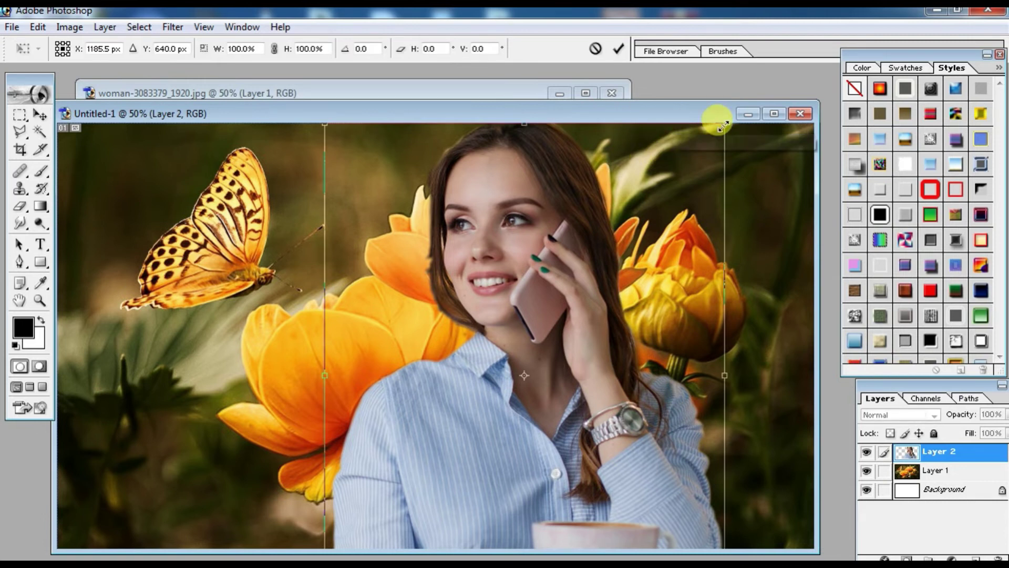
drag(724, 126, 683, 181)
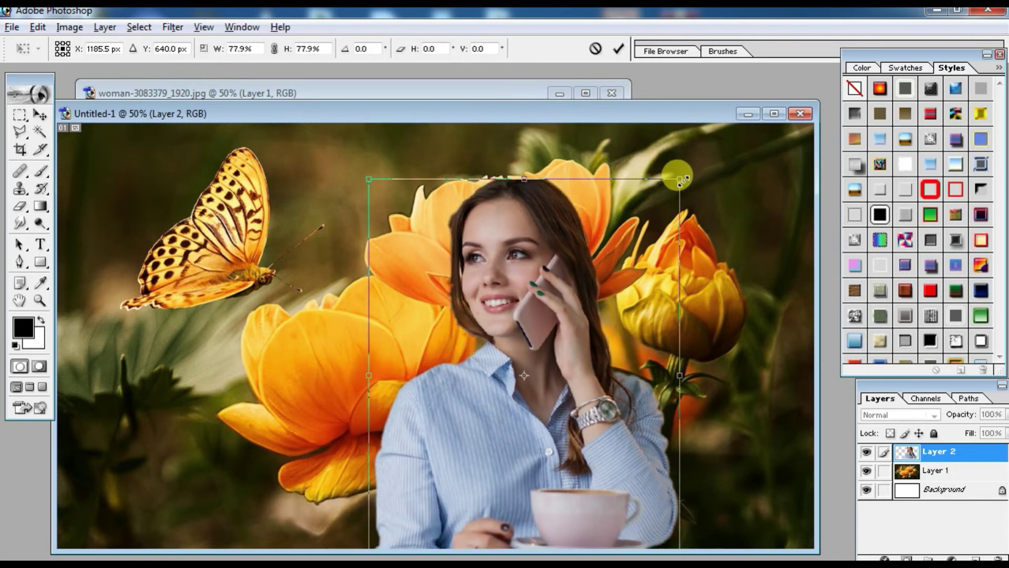
drag(559, 286, 610, 241)
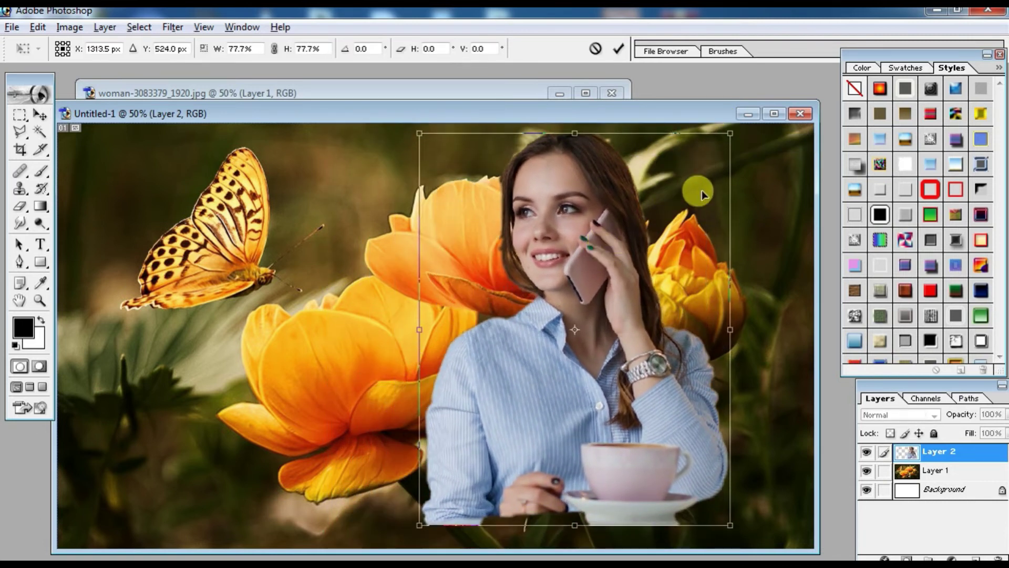
drag(731, 126, 829, 68)
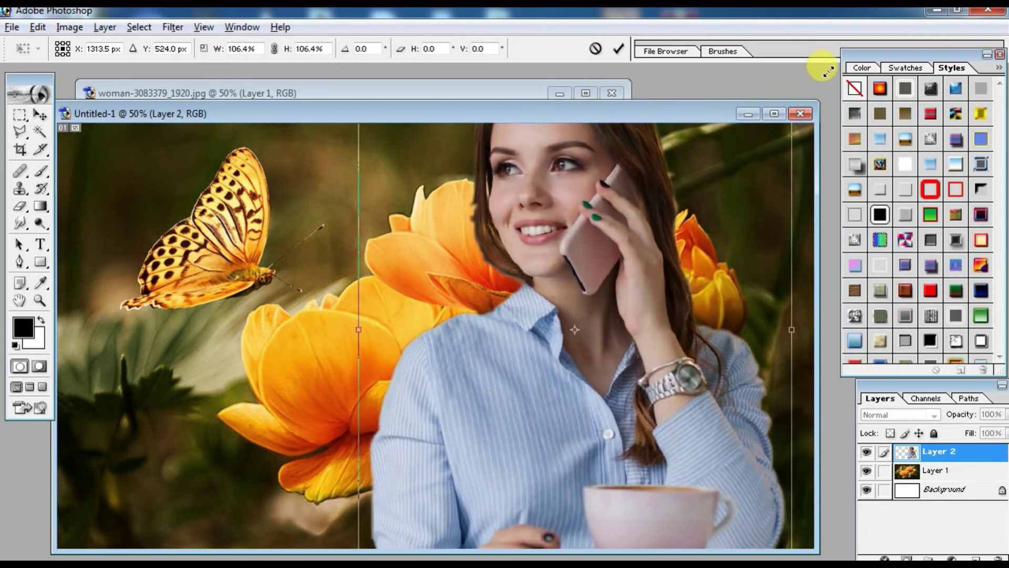
mouse_move(712, 219)
mouse_down()
mouse_move(641, 337)
mouse_move(674, 379)
mouse_move(680, 356)
mouse_move(685, 371)
mouse_up()
key(Return)
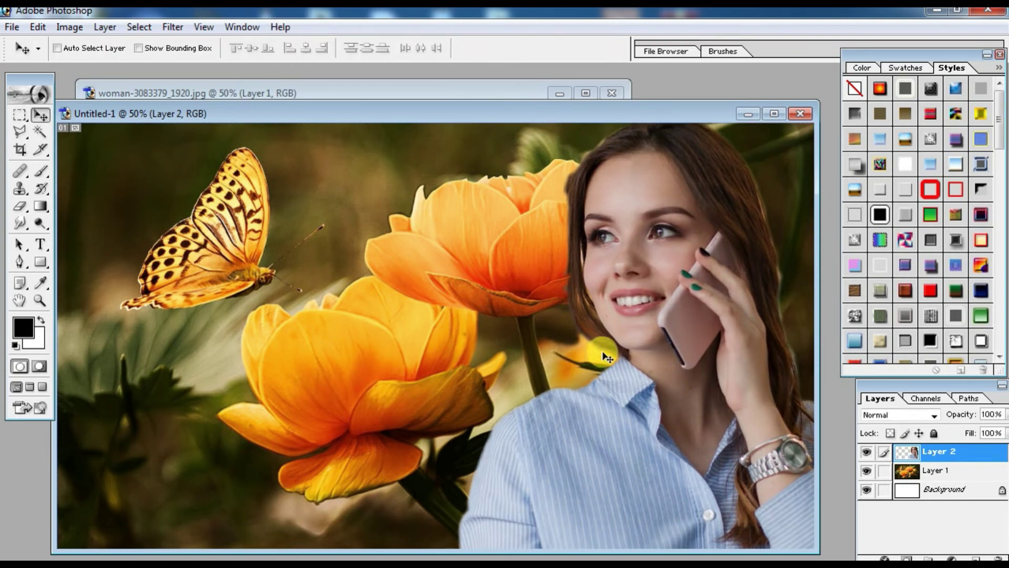
key(ctrl+plus)
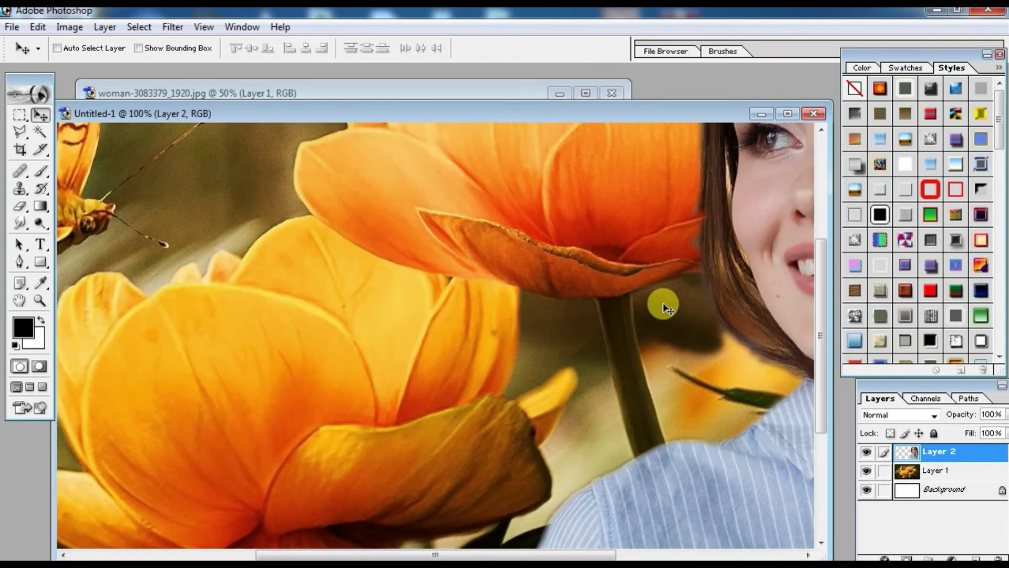
drag(681, 279, 367, 406)
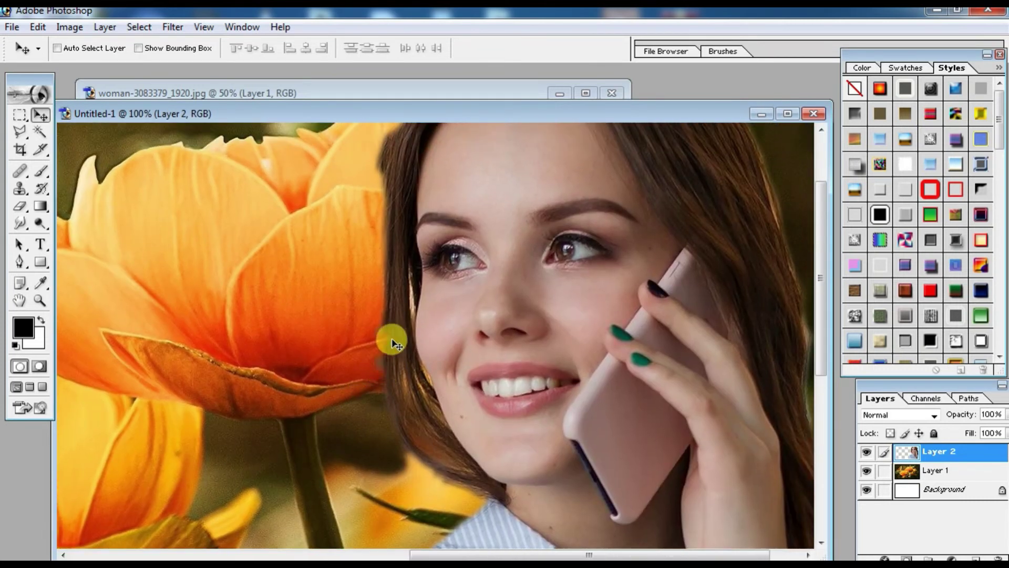
drag(417, 291, 196, 473)
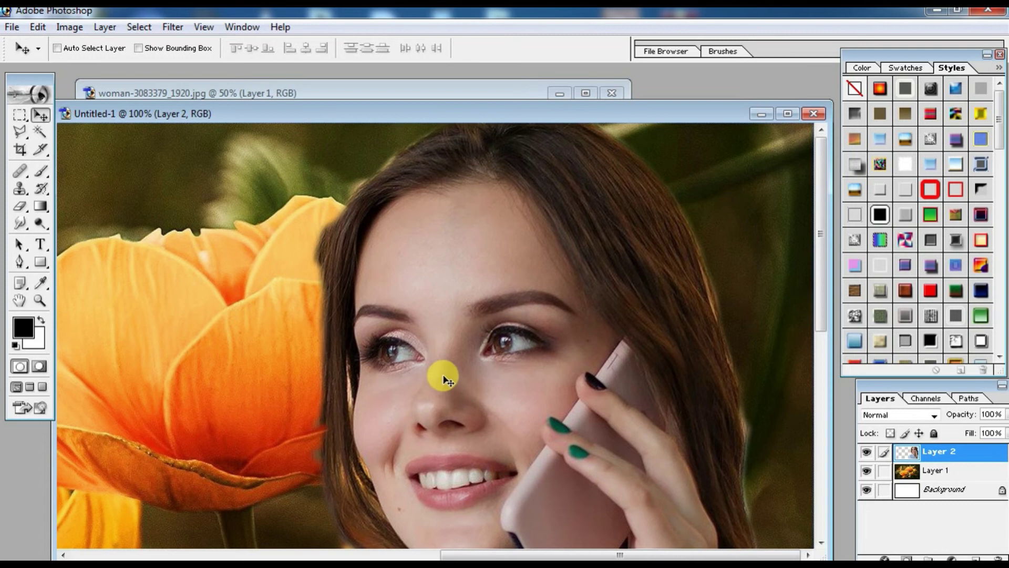
key(ctrl+minus)
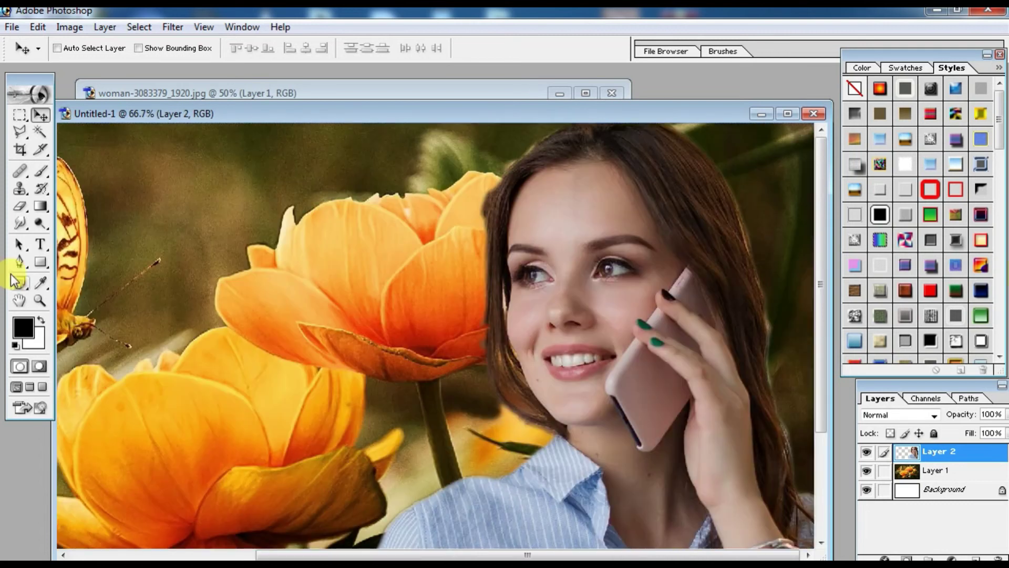
key(ctrl+minus)
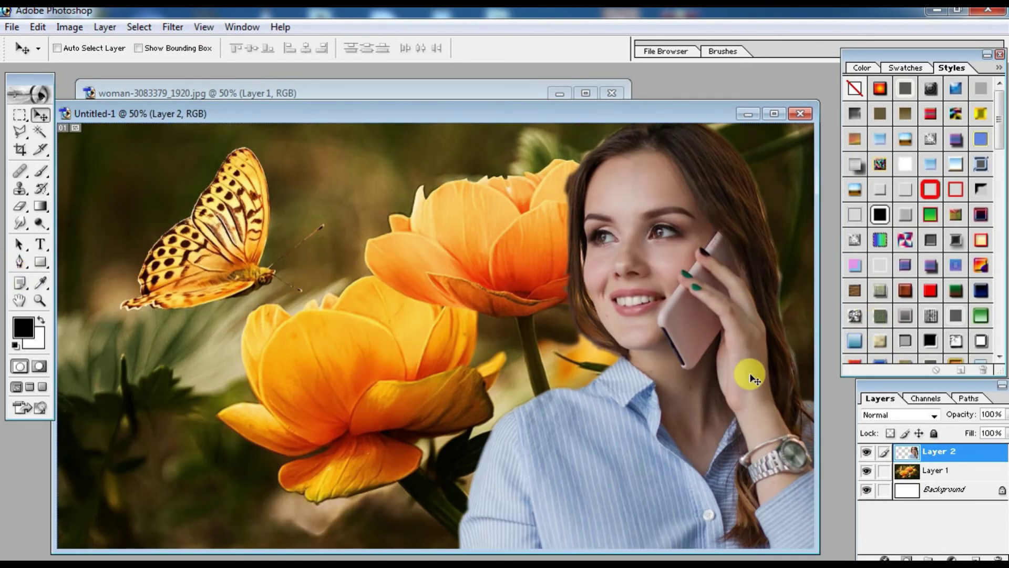
key(ctrl+minus)
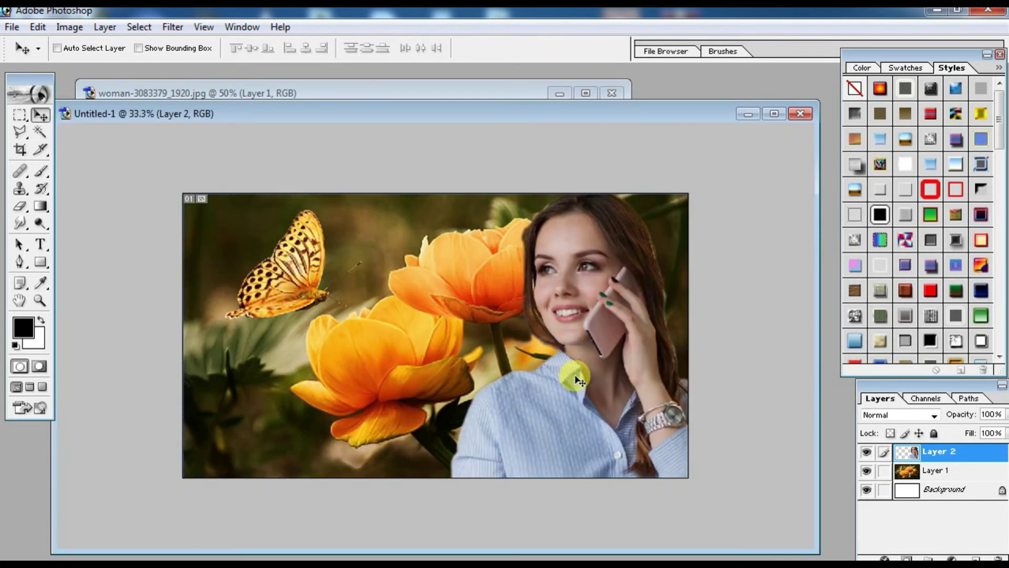
key(ctrl+plus)
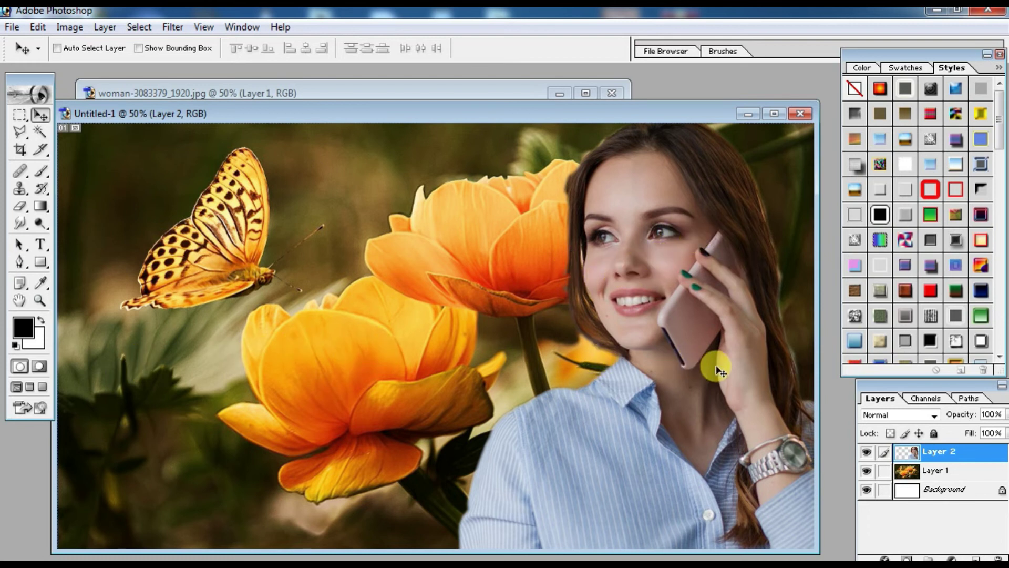
Alt-drag a duplicate of the woman left, flip it horizontally, and shift it further left
drag(621, 260, 299, 263)
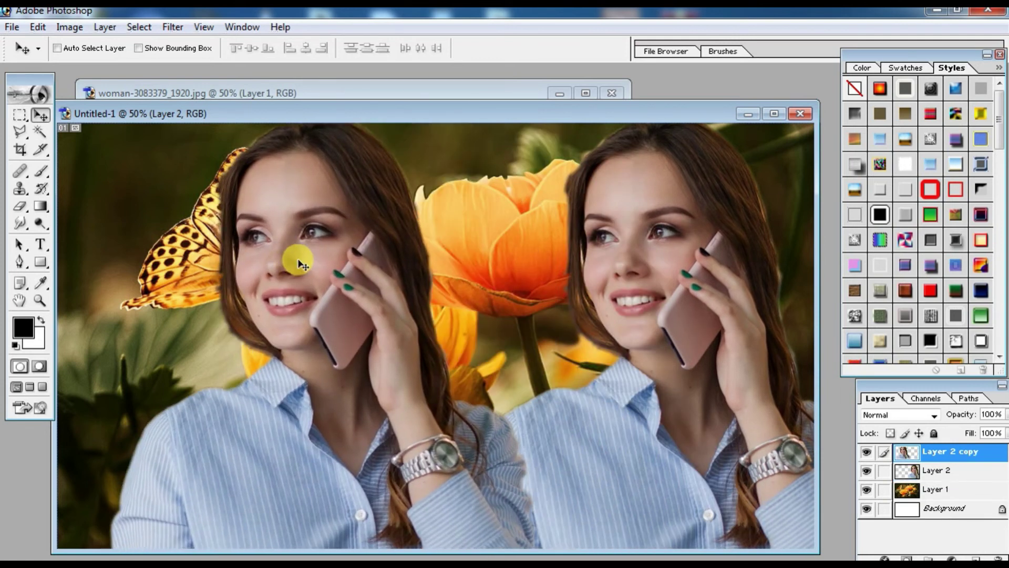
key(ctrl+t)
right_click(265, 328)
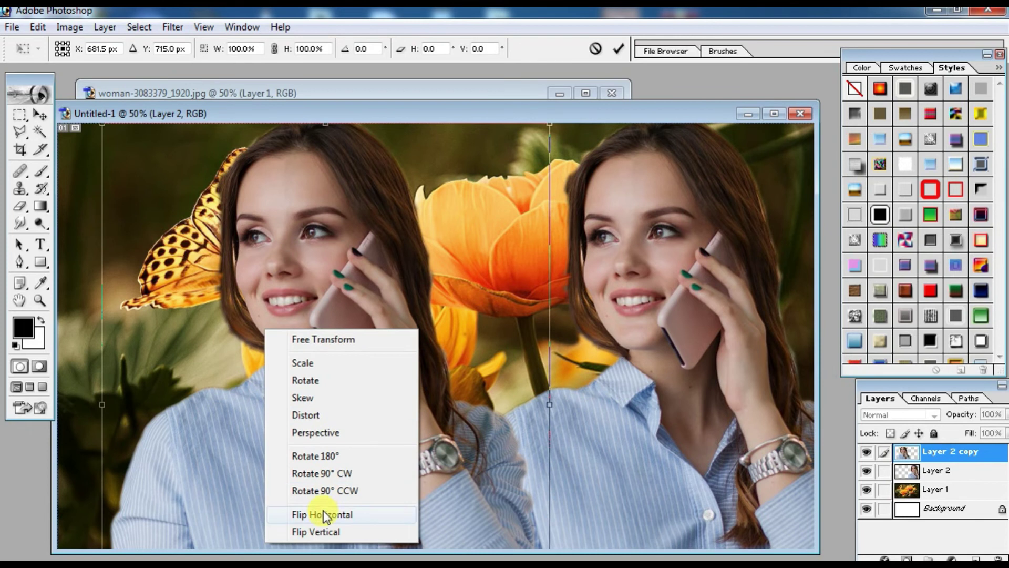
click(336, 514)
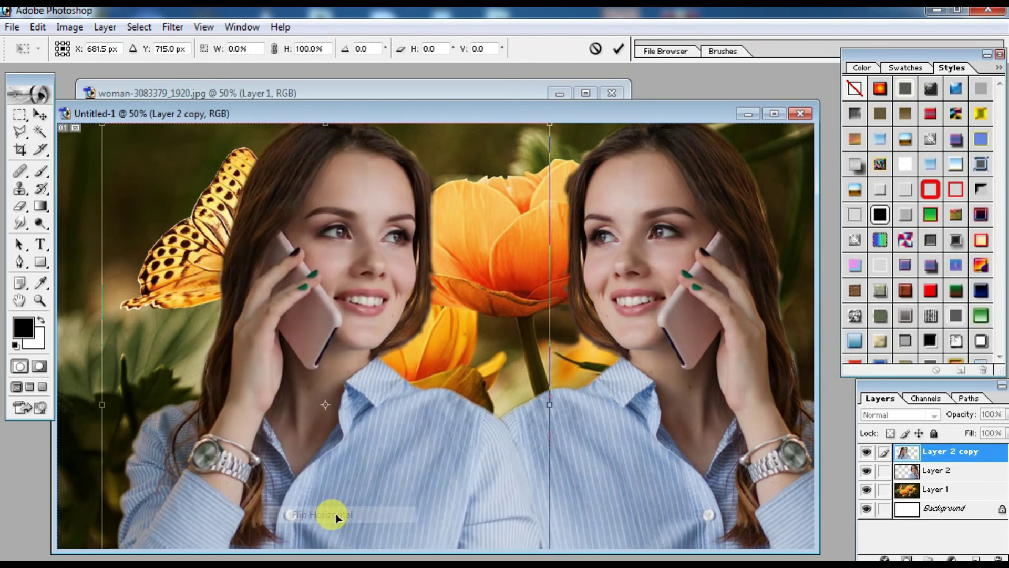
key(Return)
mouse_move(332, 247)
mouse_down()
mouse_move(232, 248)
mouse_move(245, 245)
mouse_up()
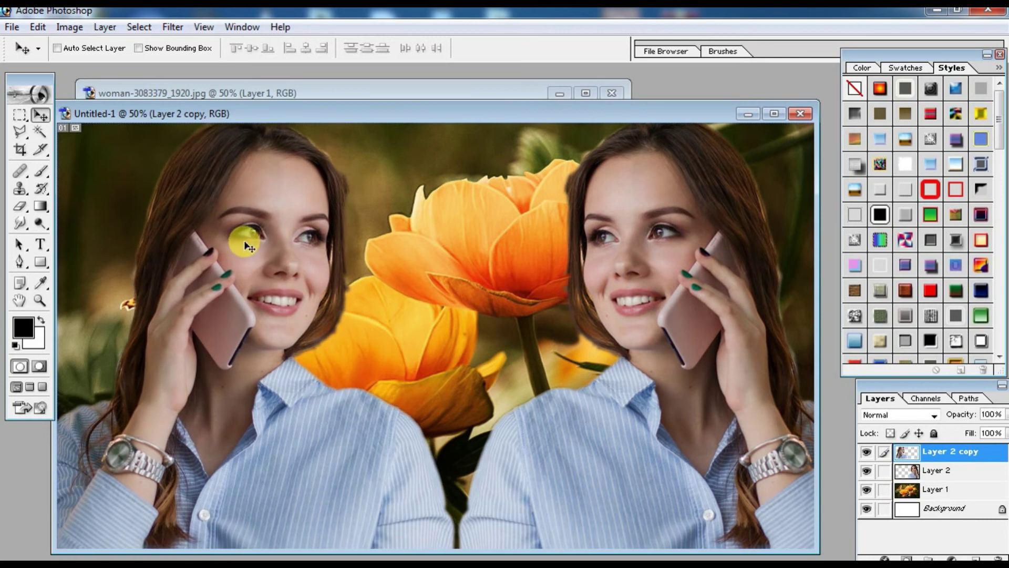
Lower the Layer 2 copy opacity to about 60% so butterfly and flowers show through
key(1)
key(Up)
key(Up)
key(Up)
key(Up)
key(Up)
key(Up)
key(Up)
key(Up)
key(Up)
key(Up)
key(Up)
key(Up)
key(Up)
key(Up)
key(Up)
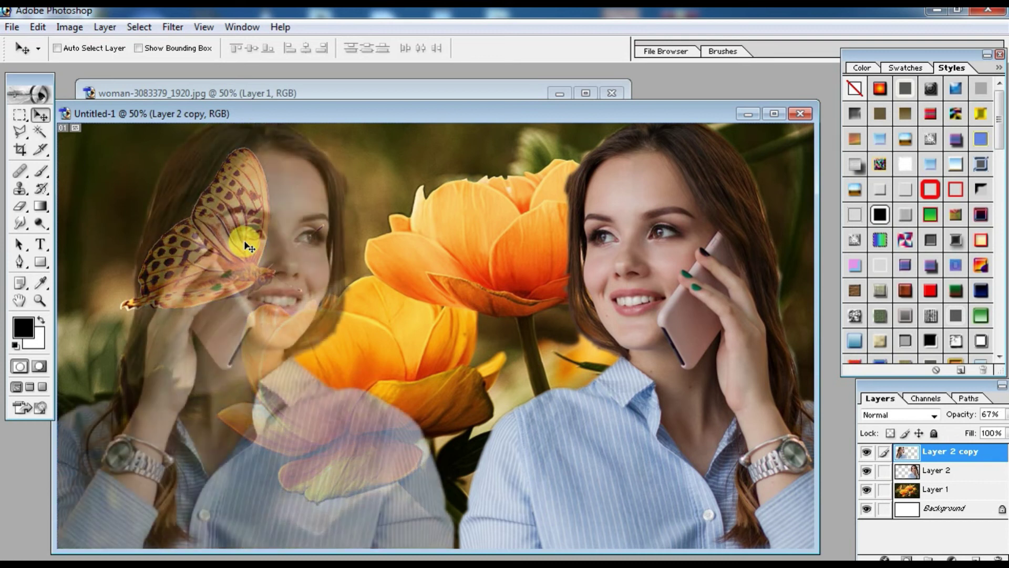
key(Up)
key(Up)
key(Up)
key(Up)
key(Up)
key(Up)
key(Up)
key(Up)
key(Up)
text(60)
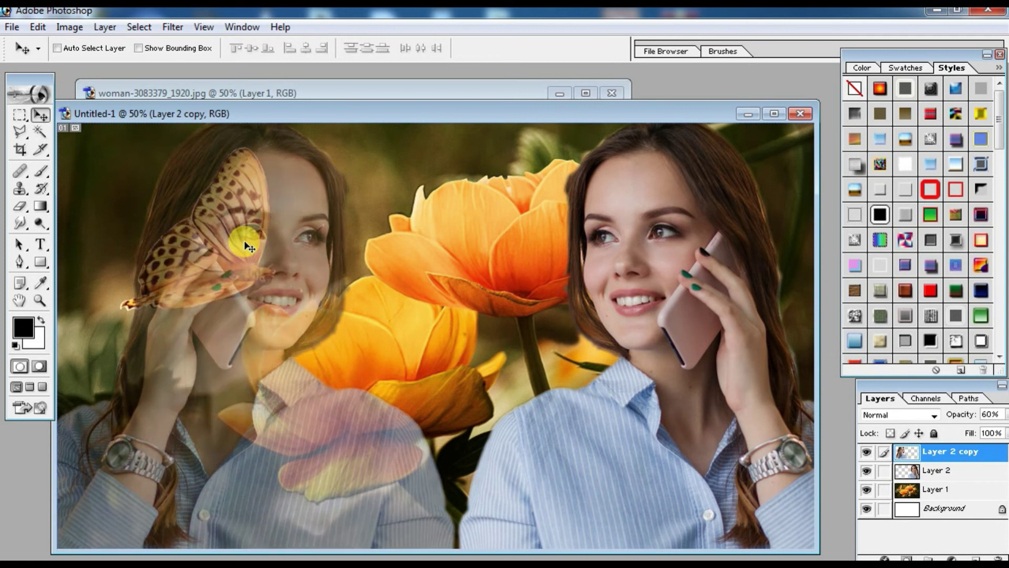
key(Up)
key(Up)
key(Up)
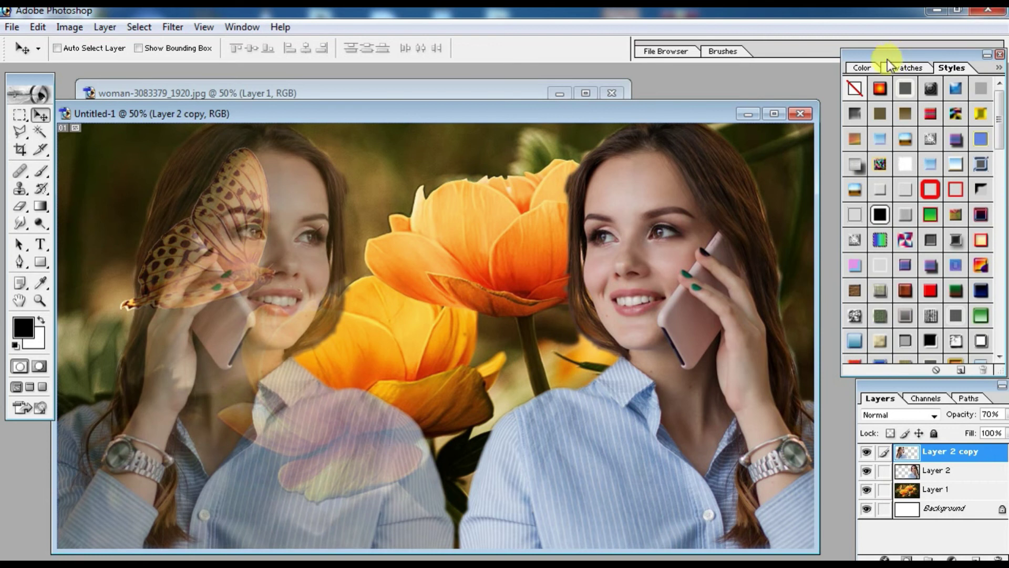
Save As a Maximum-quality JPEG named 'k' in Downloads, then minimize Photoshop
click(12, 27)
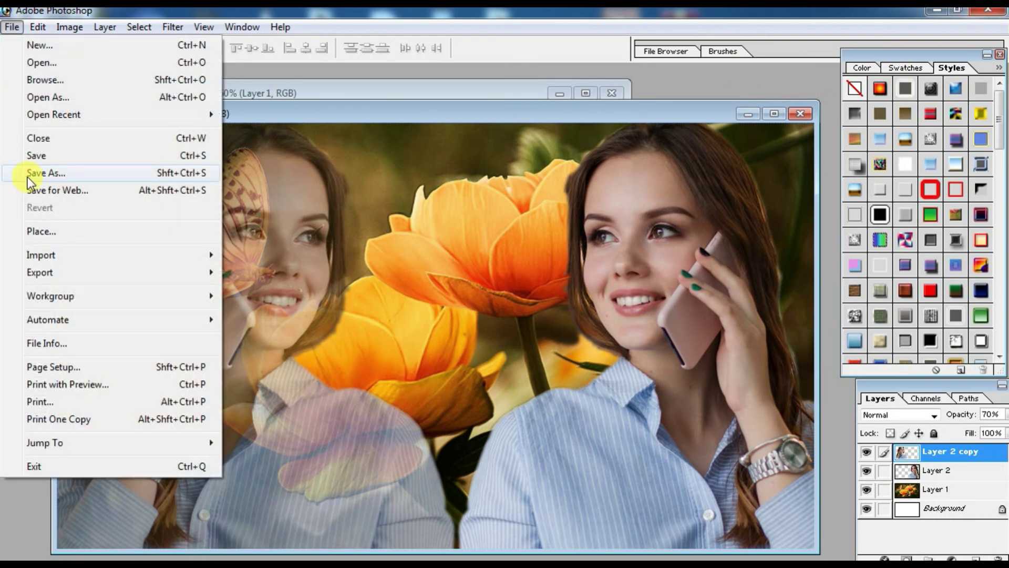
click(68, 175)
click(430, 344)
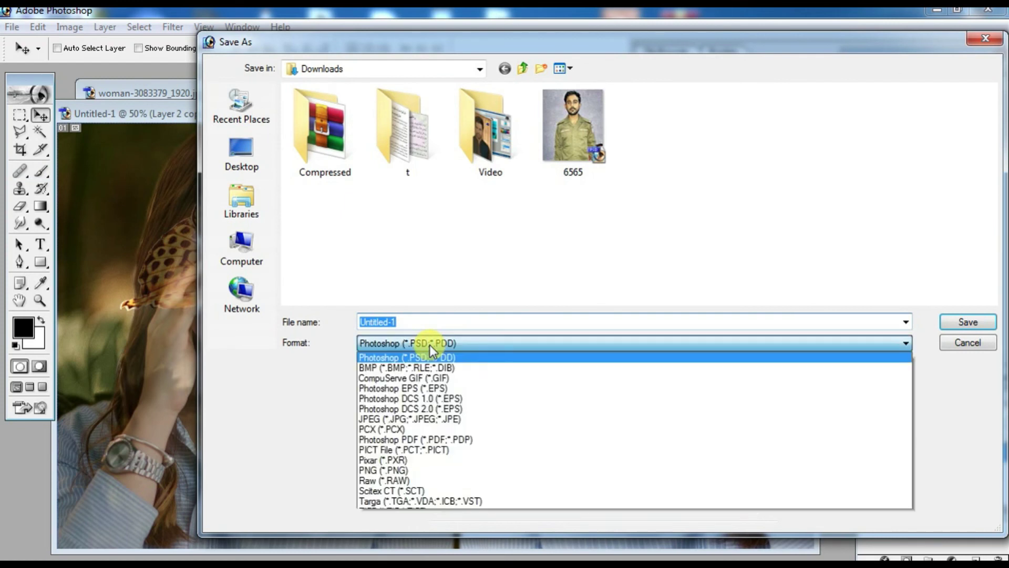
click(442, 419)
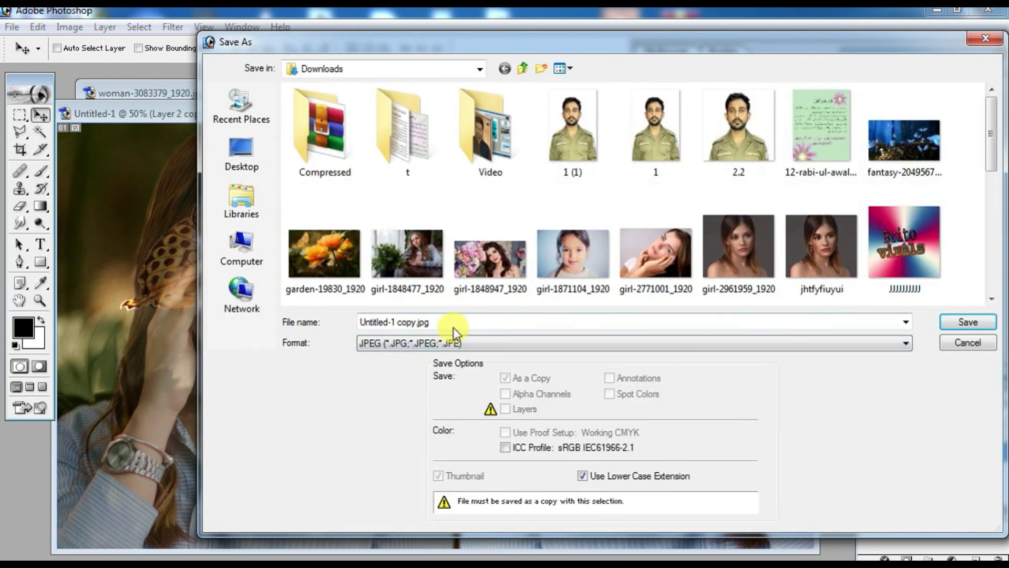
click(454, 327)
text(kk)
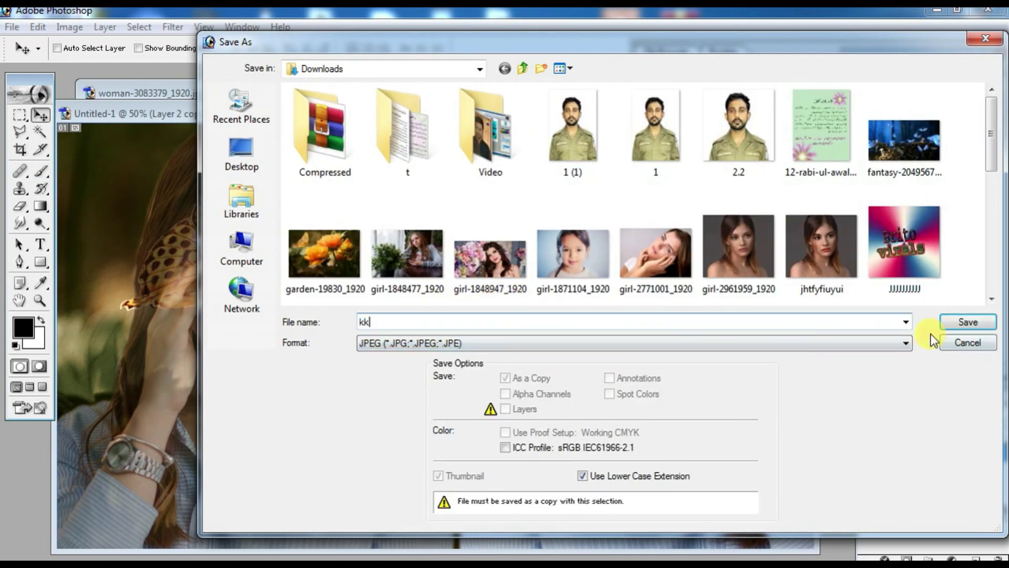
key(Return)
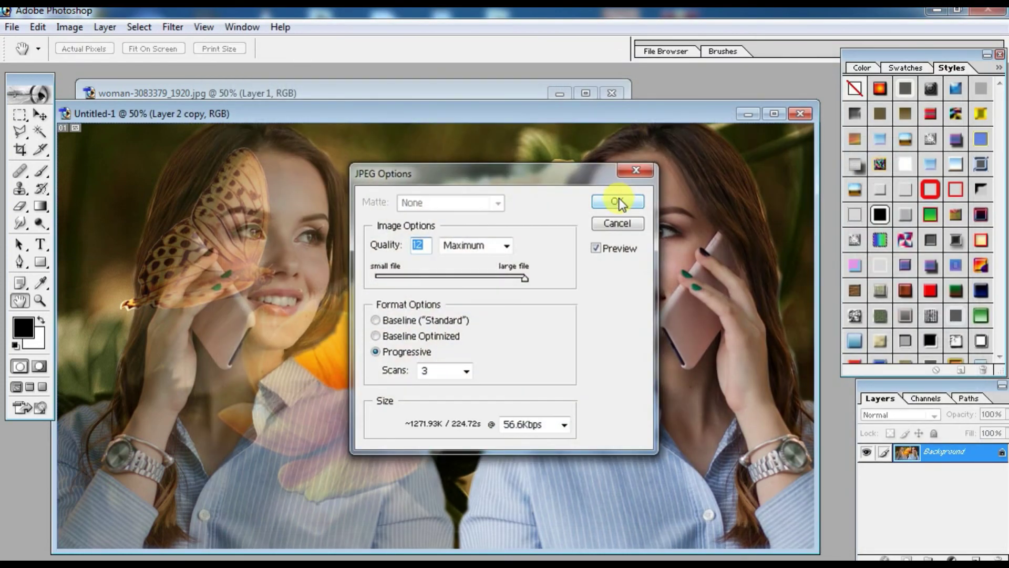
click(619, 202)
click(938, 11)
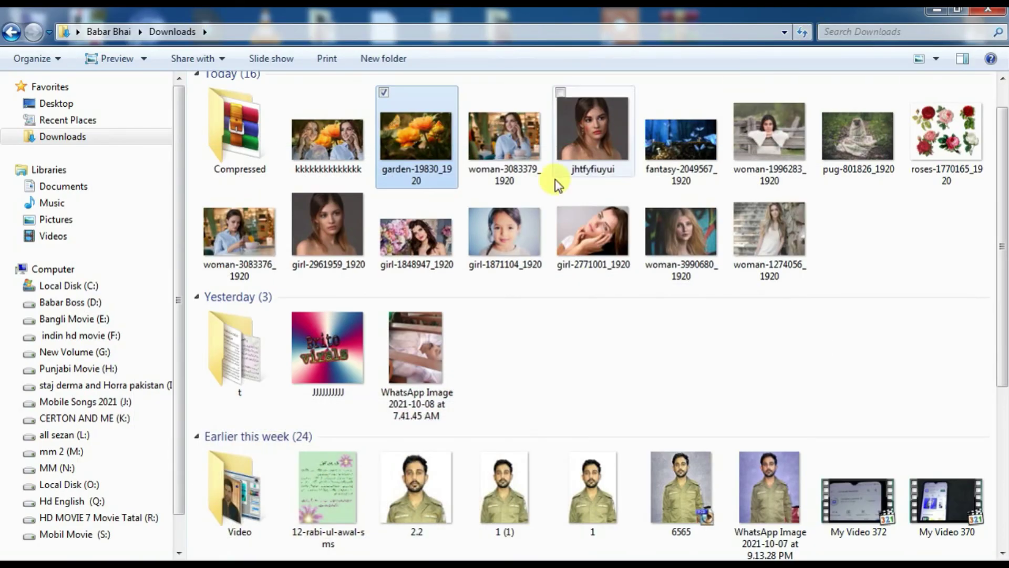
Open the saved JPEG in Windows Photo Viewer, then close the viewer
double_click(328, 158)
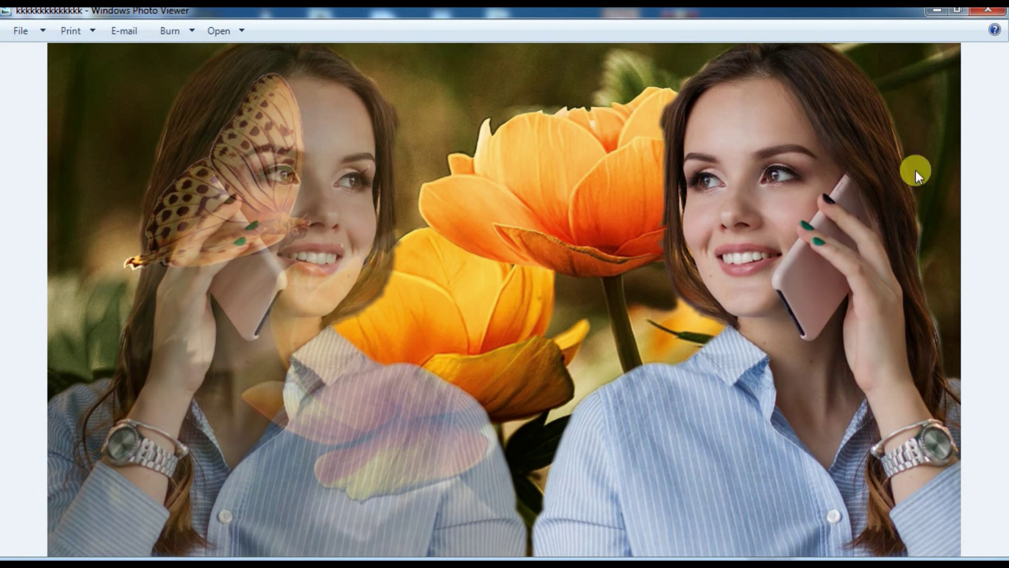
click(989, 10)
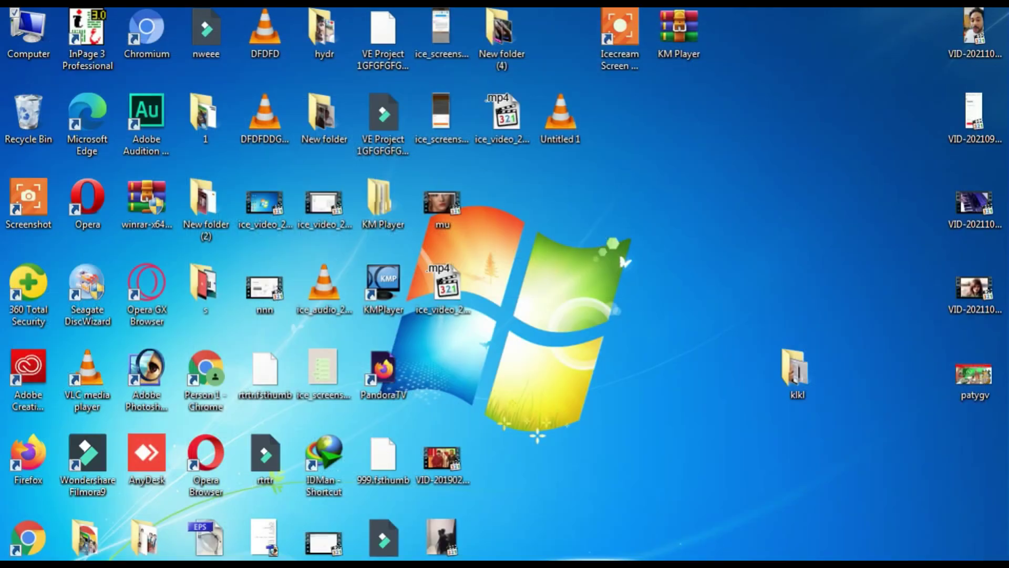